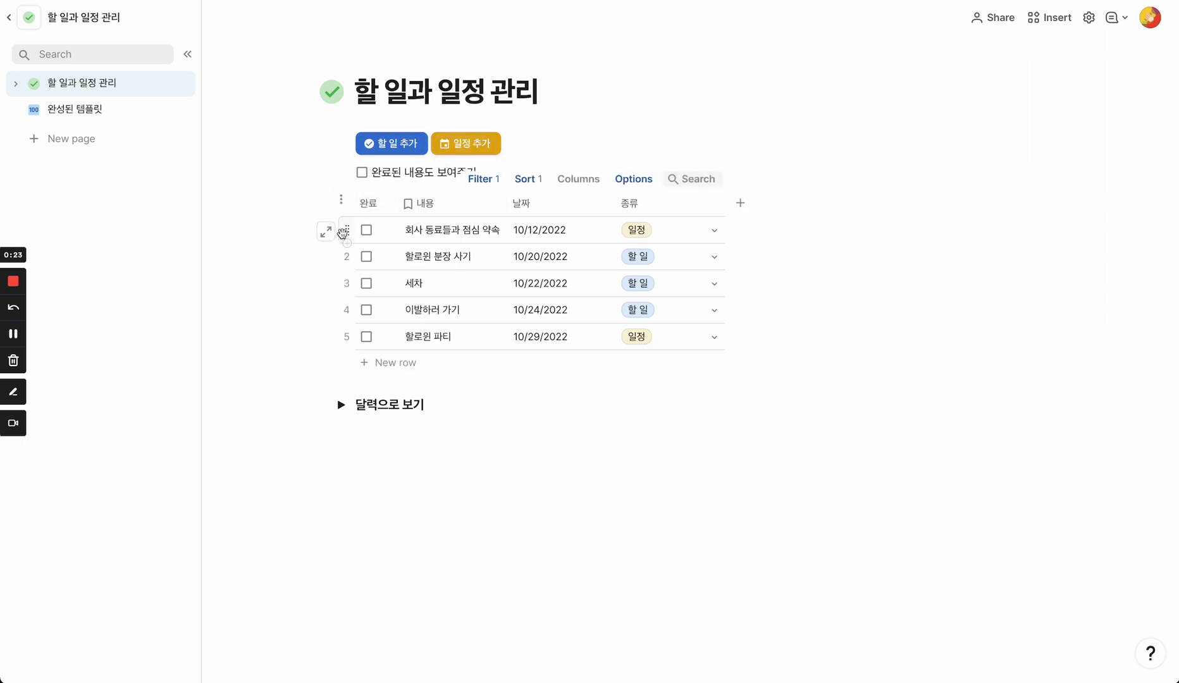
# Examine the task table's rows and its 완료, 내용, 날짜 and 종류 columns
pyautogui.click(340, 231)
pyautogui.click(343, 254)
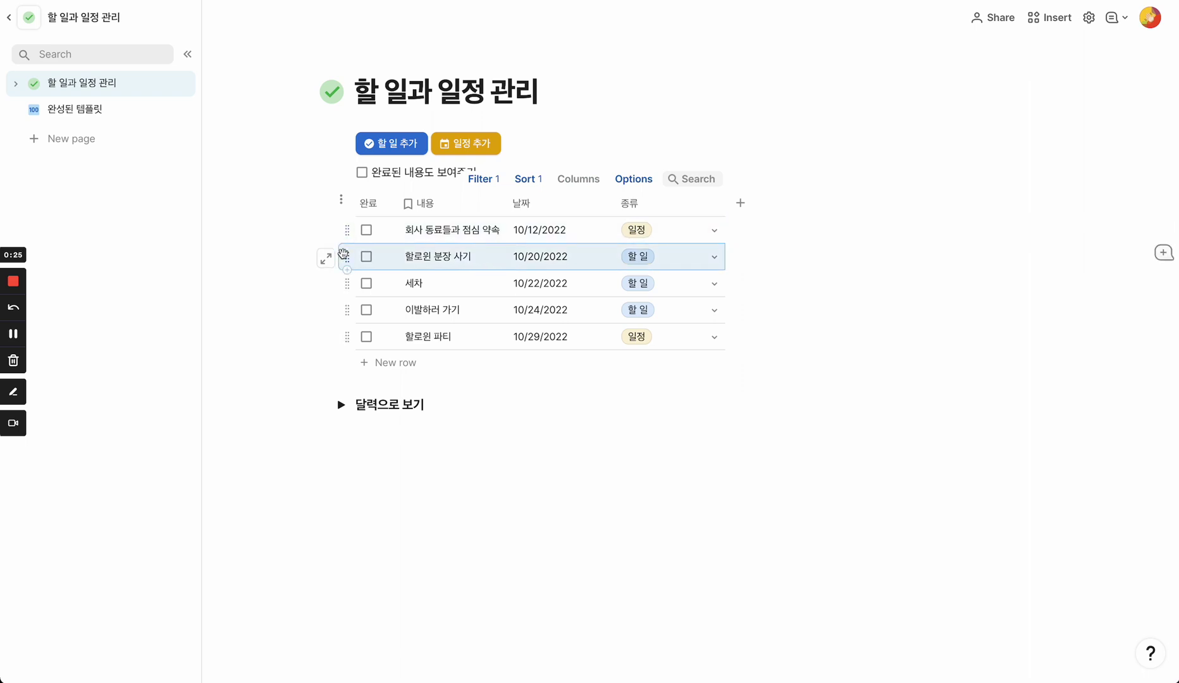
pyautogui.click(364, 209)
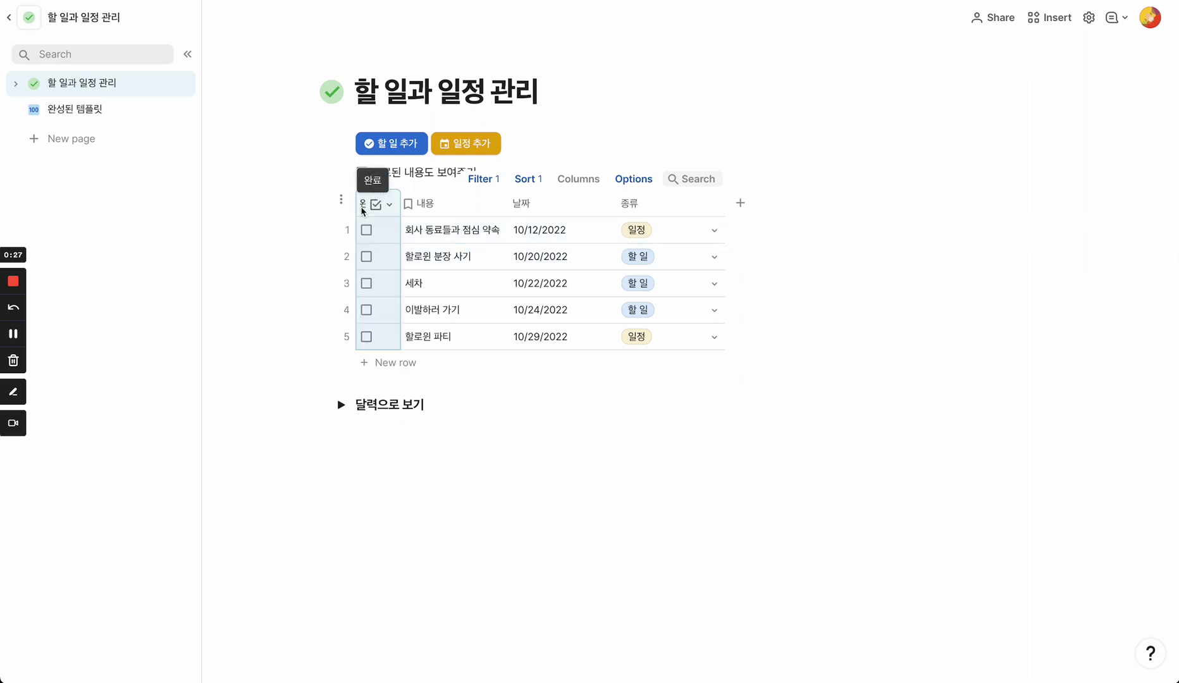
pyautogui.click(413, 207)
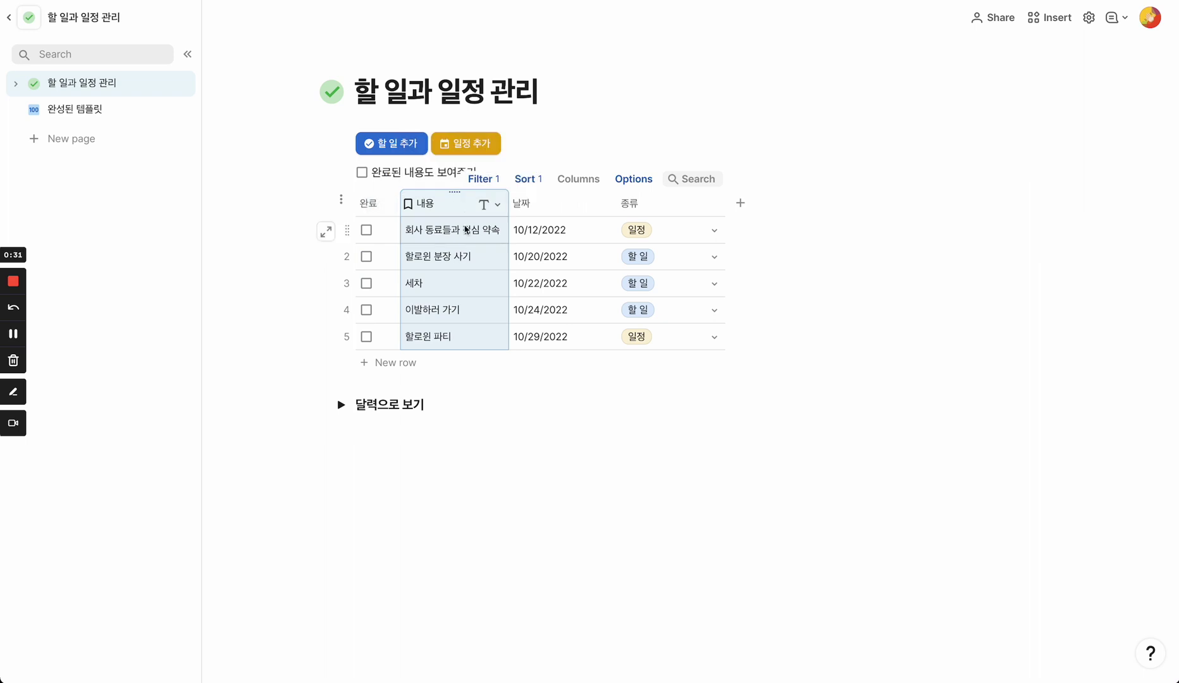
pyautogui.click(562, 213)
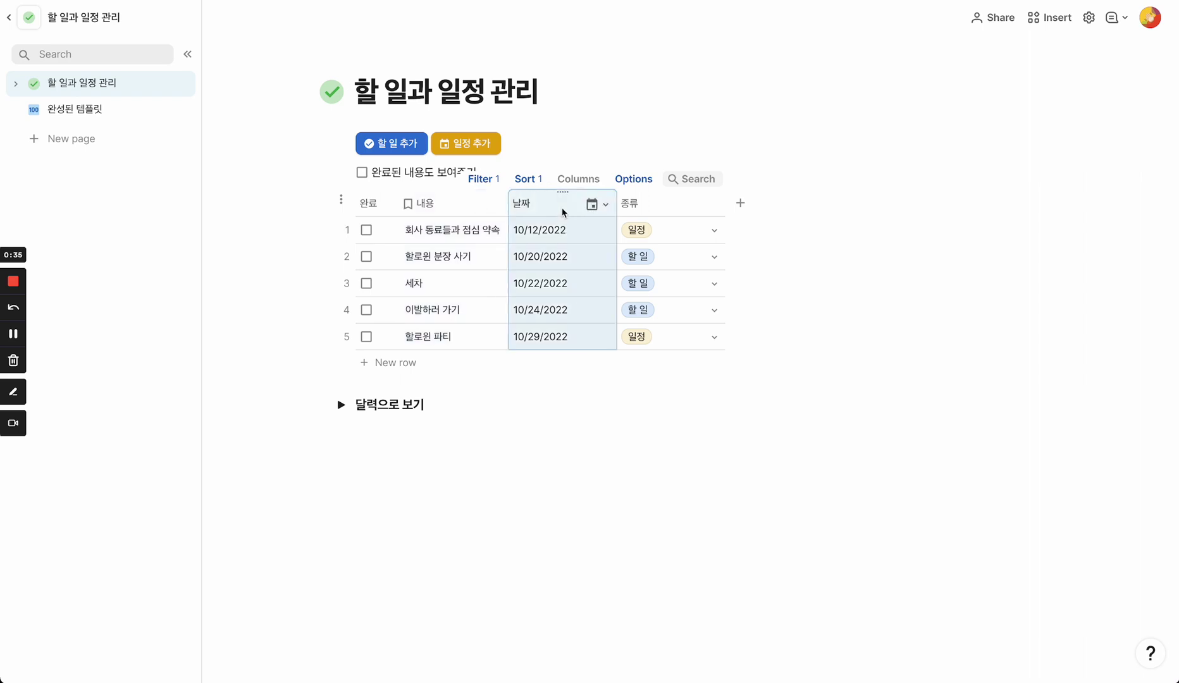
pyautogui.click(661, 202)
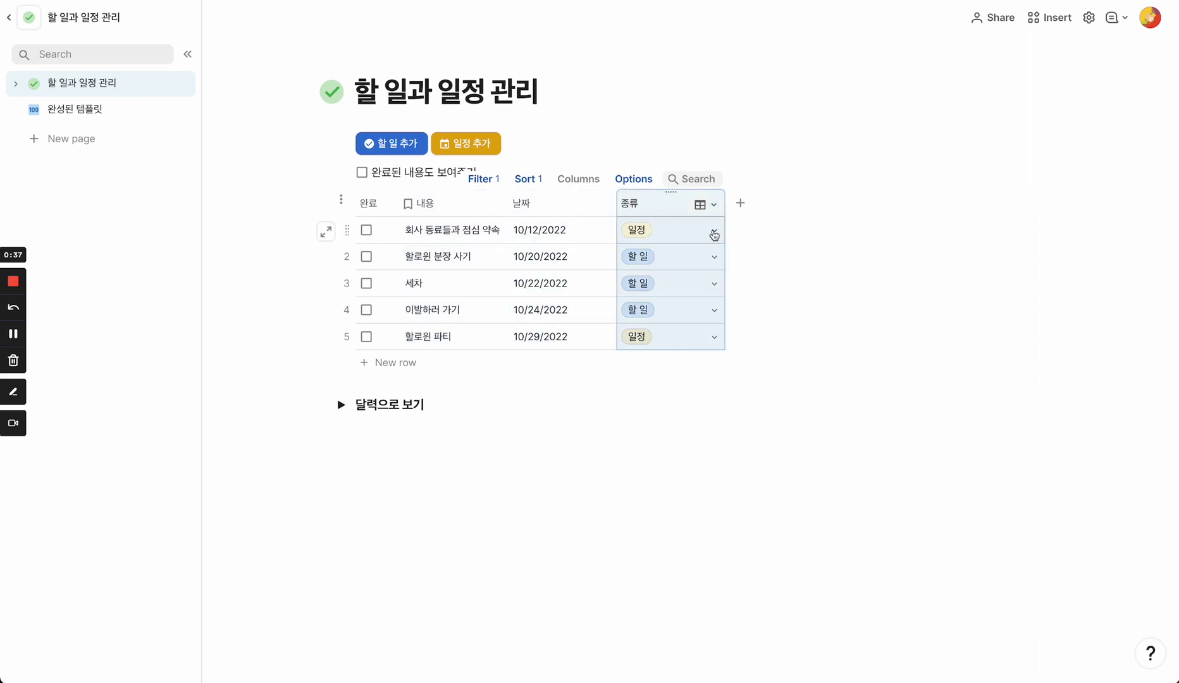
pyautogui.click(715, 233)
pyautogui.click(807, 224)
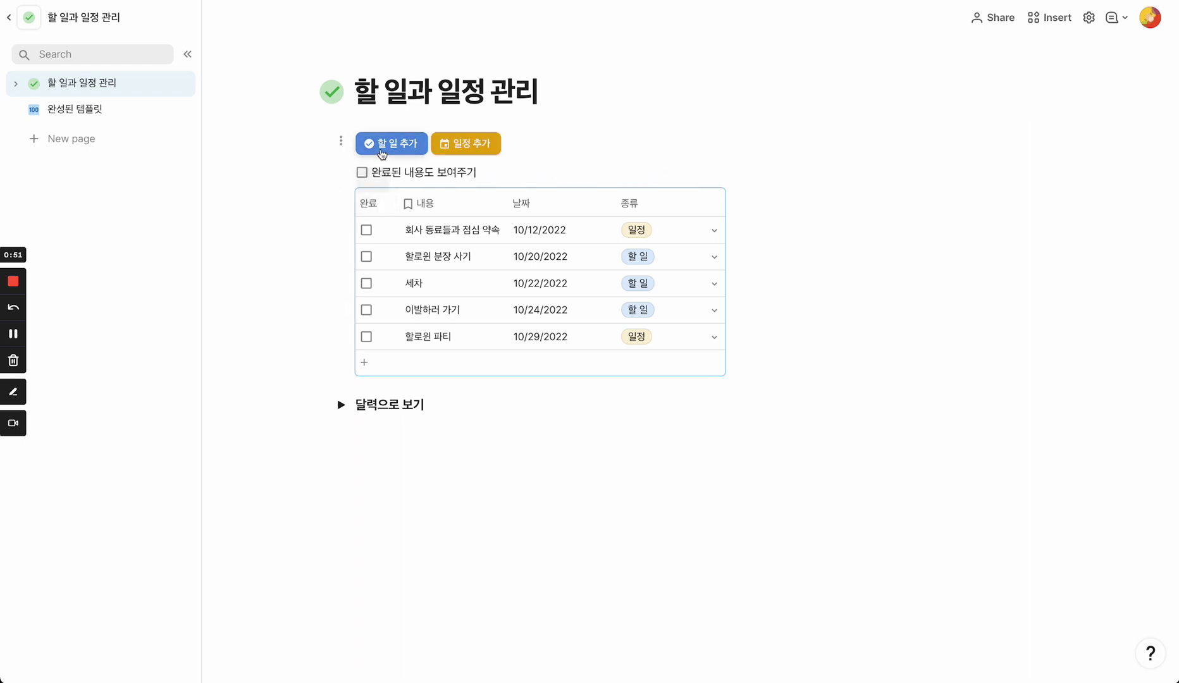
# Add a 할 일 entry named "Pick up pizza" dated 10/27/2022 to the task table
pyautogui.click(382, 150)
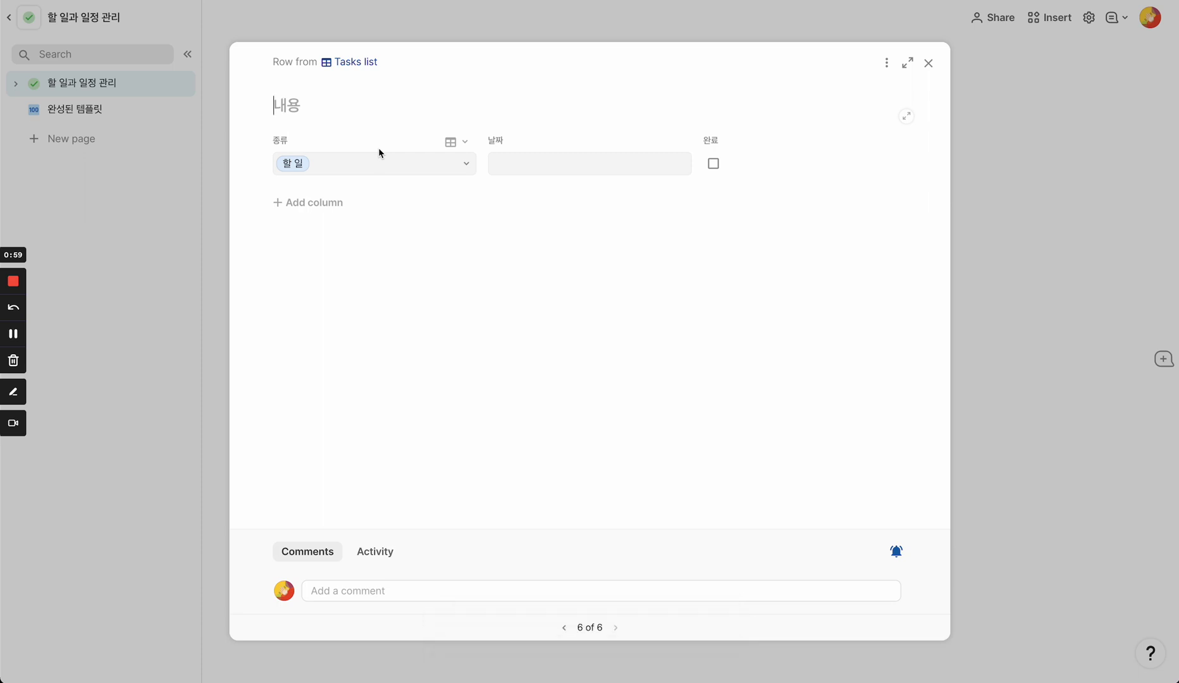
pyautogui.write('Pick up pizza')
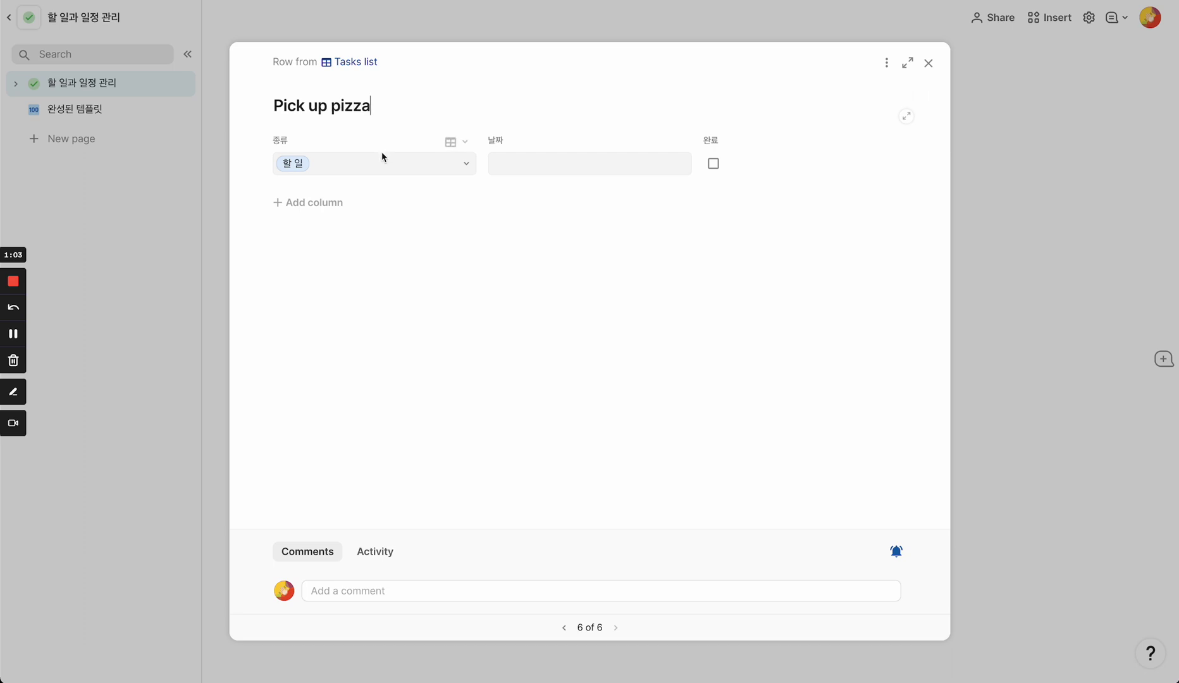
pyautogui.click(523, 164)
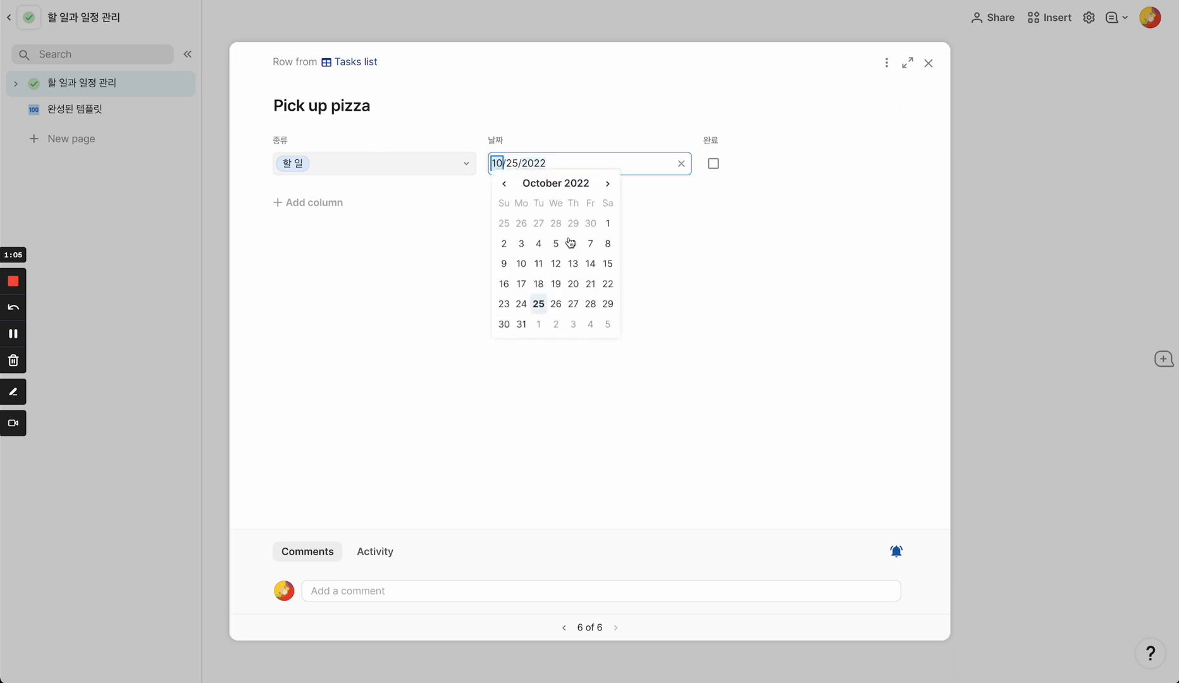
pyautogui.click(573, 305)
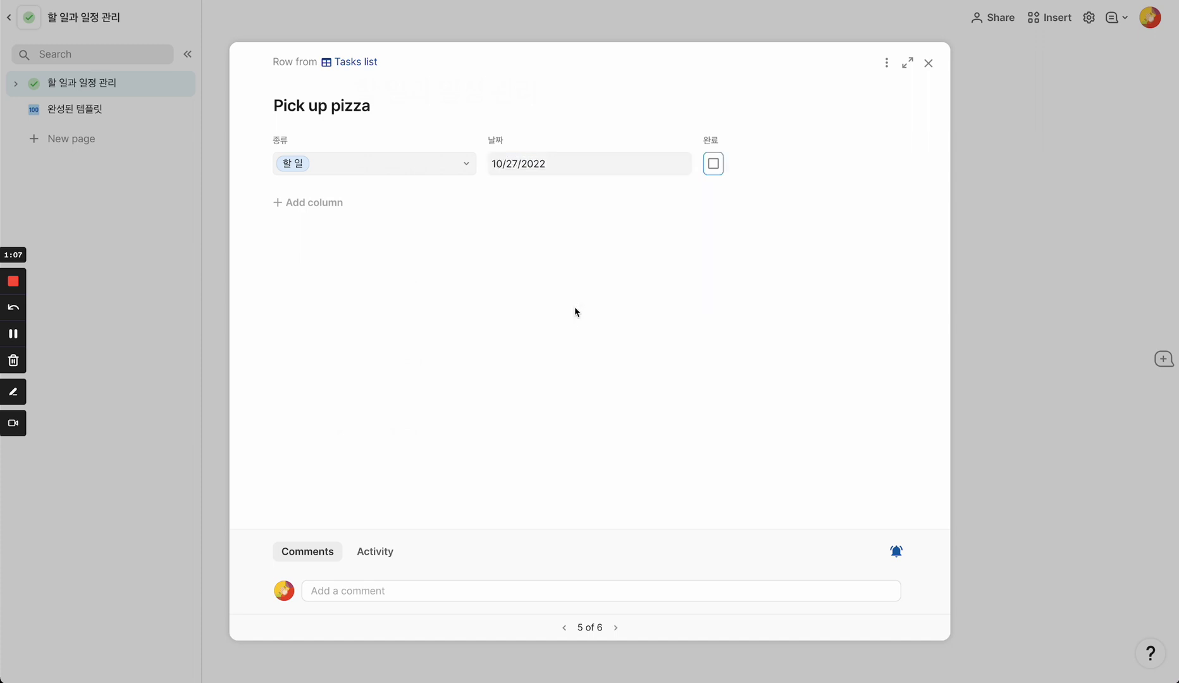
pyautogui.click(963, 228)
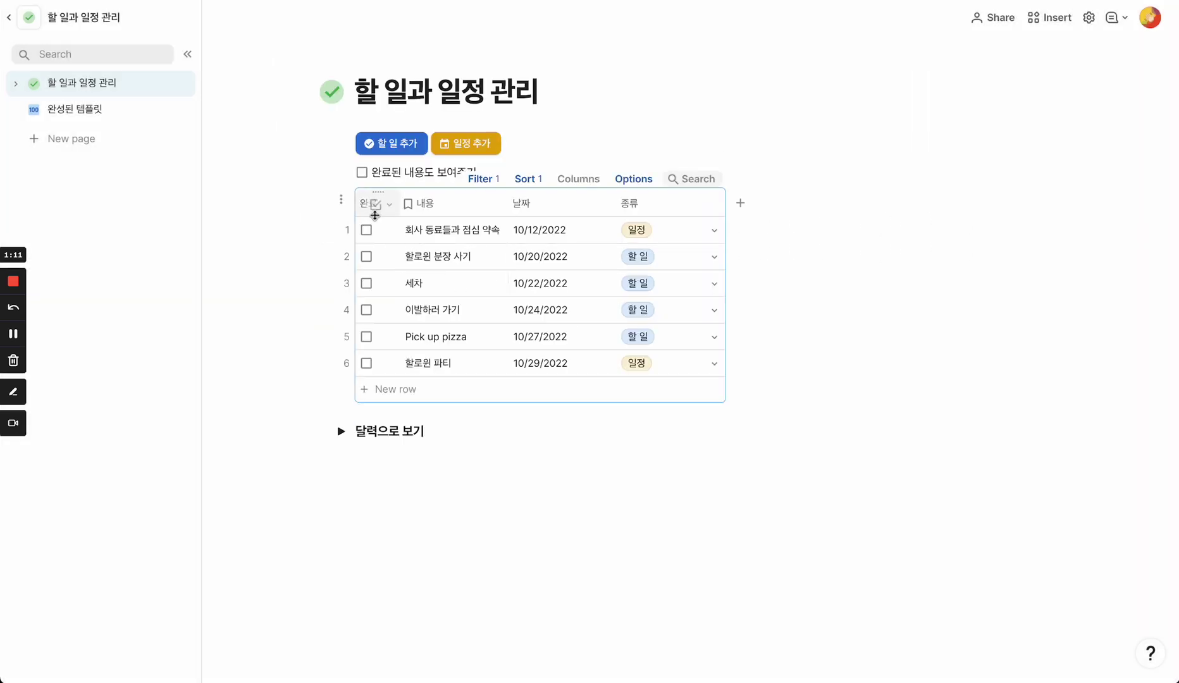
pyautogui.click(347, 336)
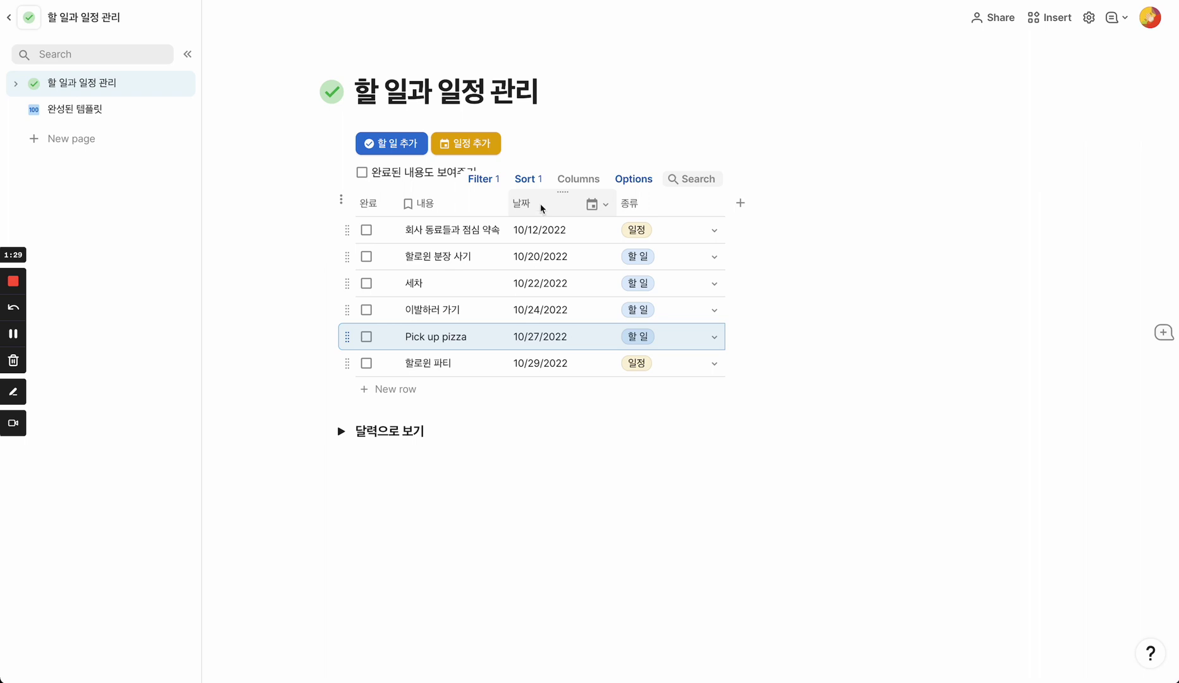
pyautogui.click(572, 145)
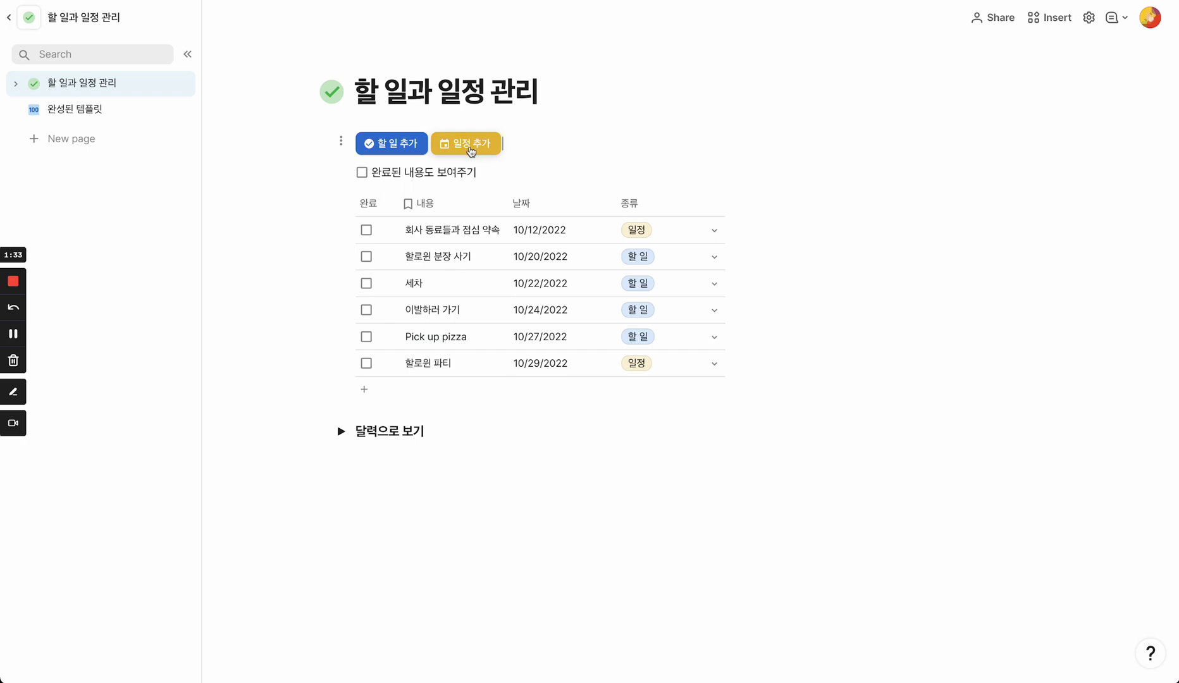
# Add a 일정 entry named "Birthday party" dated 11/10/2022 to the task table
pyautogui.click(472, 151)
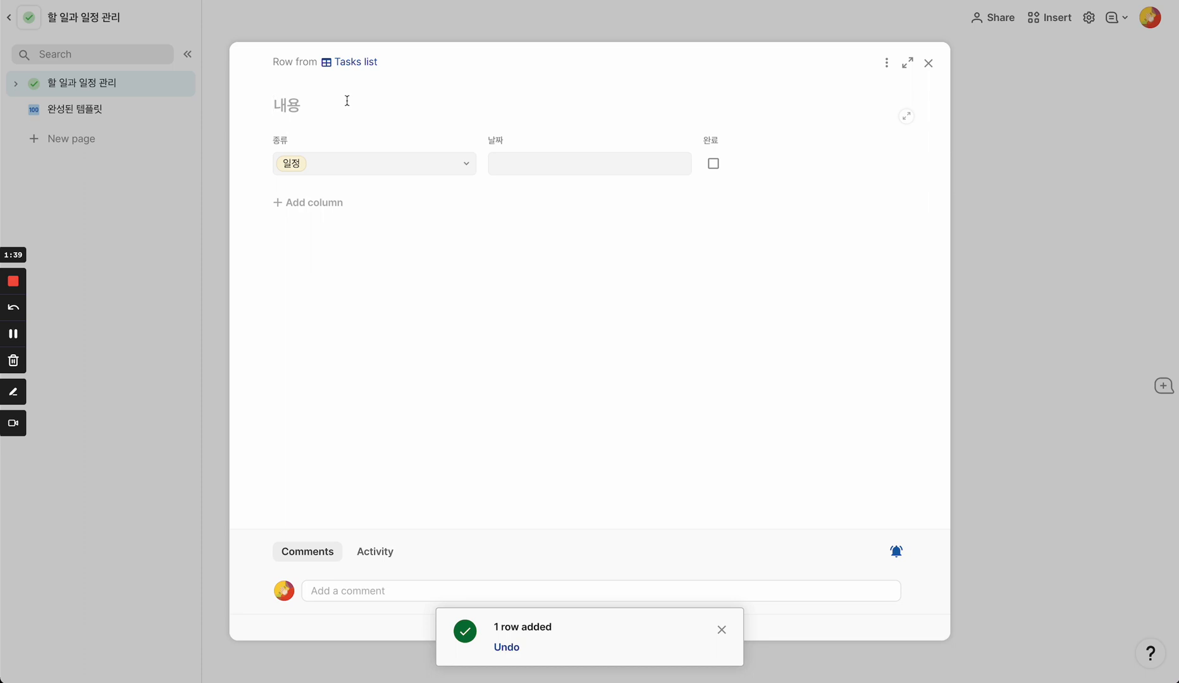
pyautogui.write('Birthday')
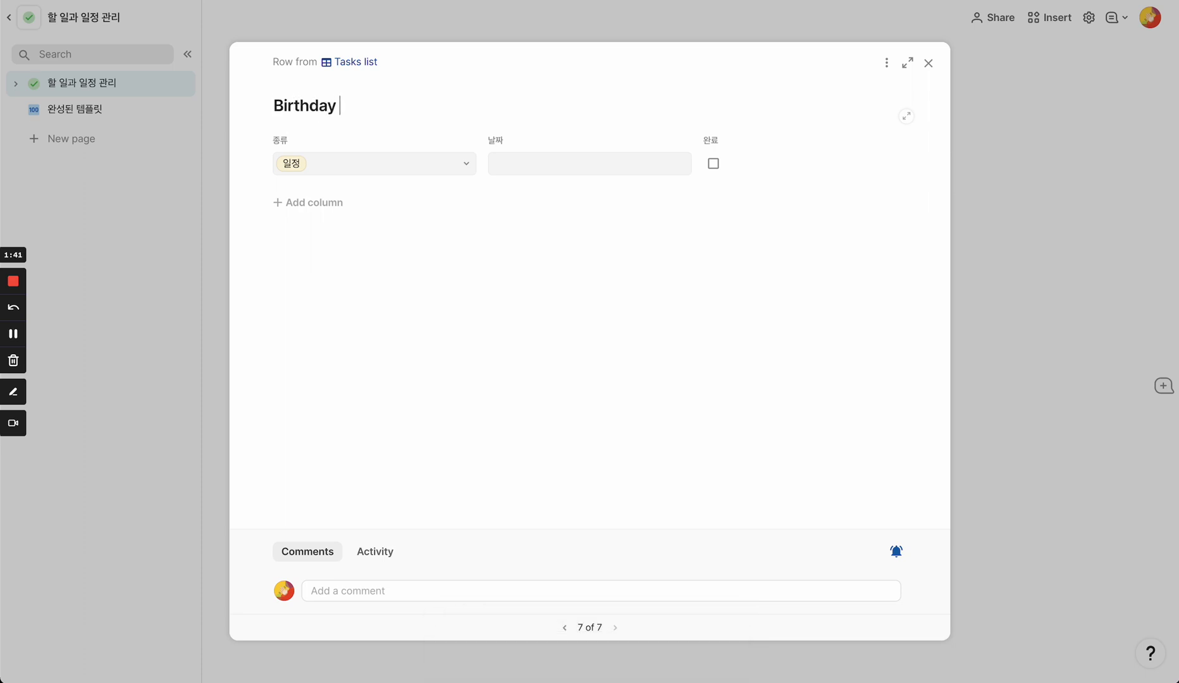
pyautogui.write(' party')
pyautogui.click(536, 166)
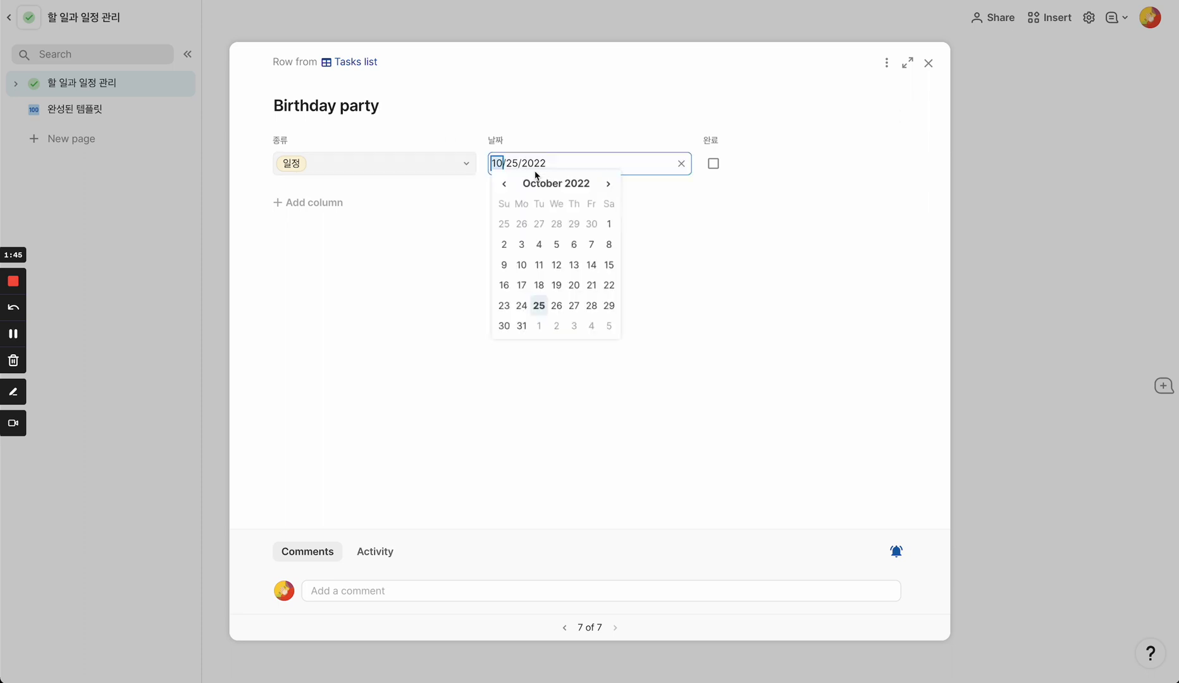
pyautogui.click(606, 184)
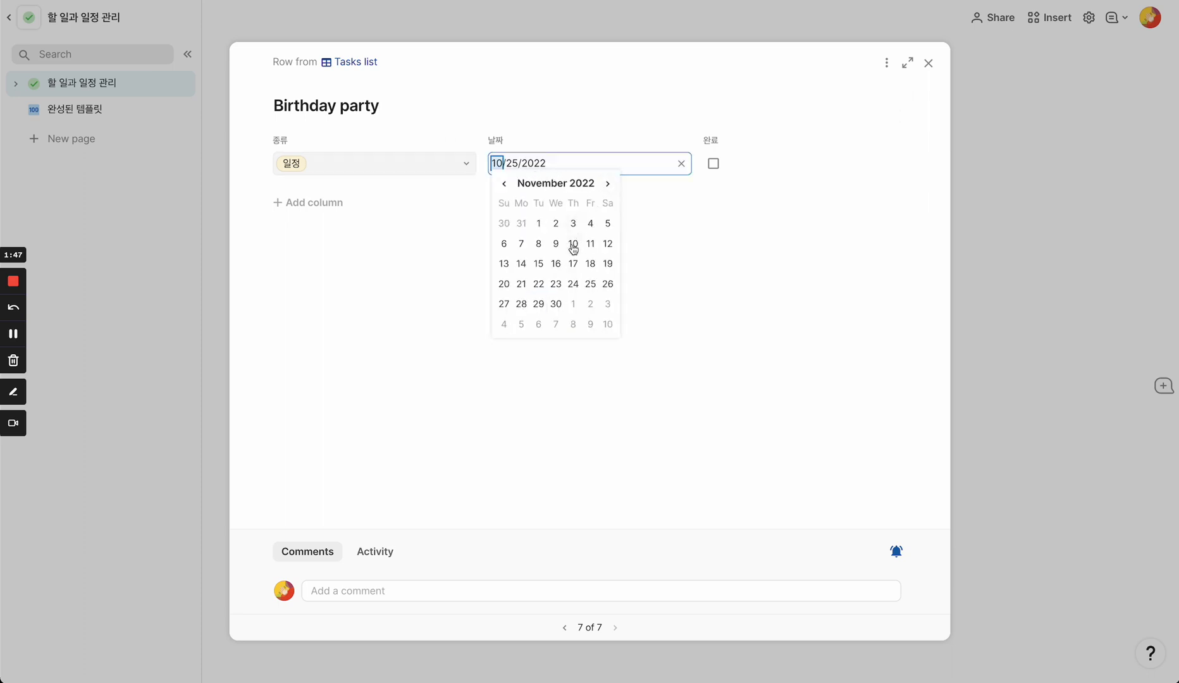
pyautogui.click(573, 244)
pyautogui.click(1027, 209)
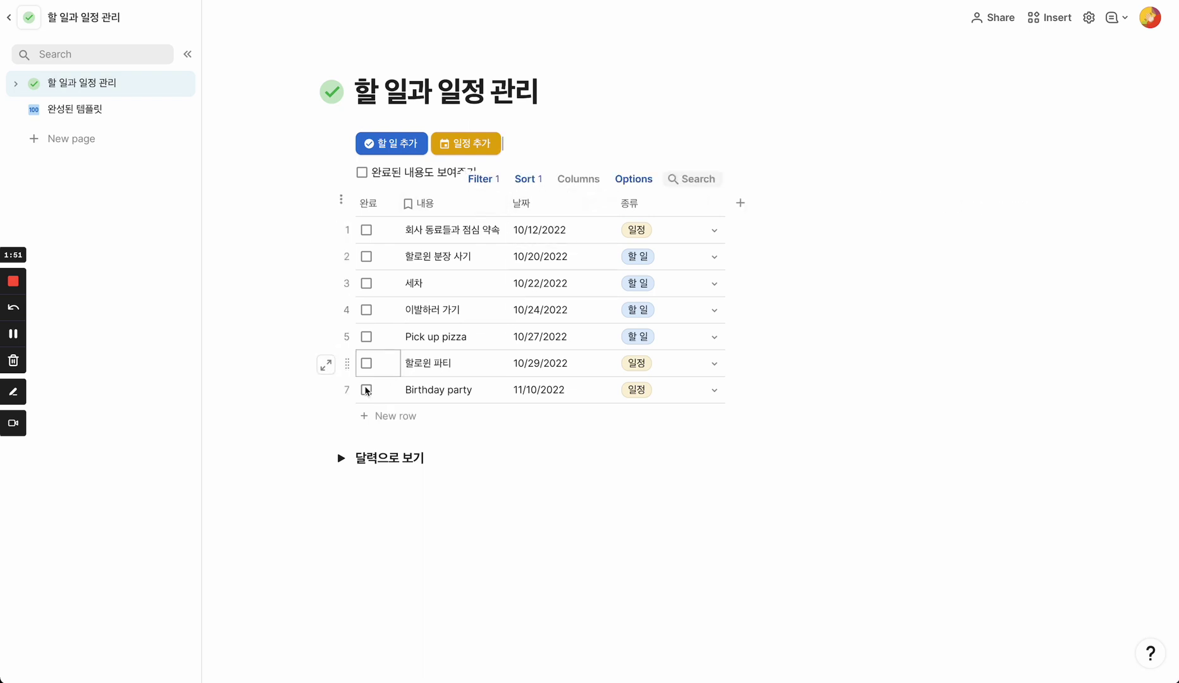
# Inspect the Birthday party row and preview the details of its 종류 value
pyautogui.click(345, 390)
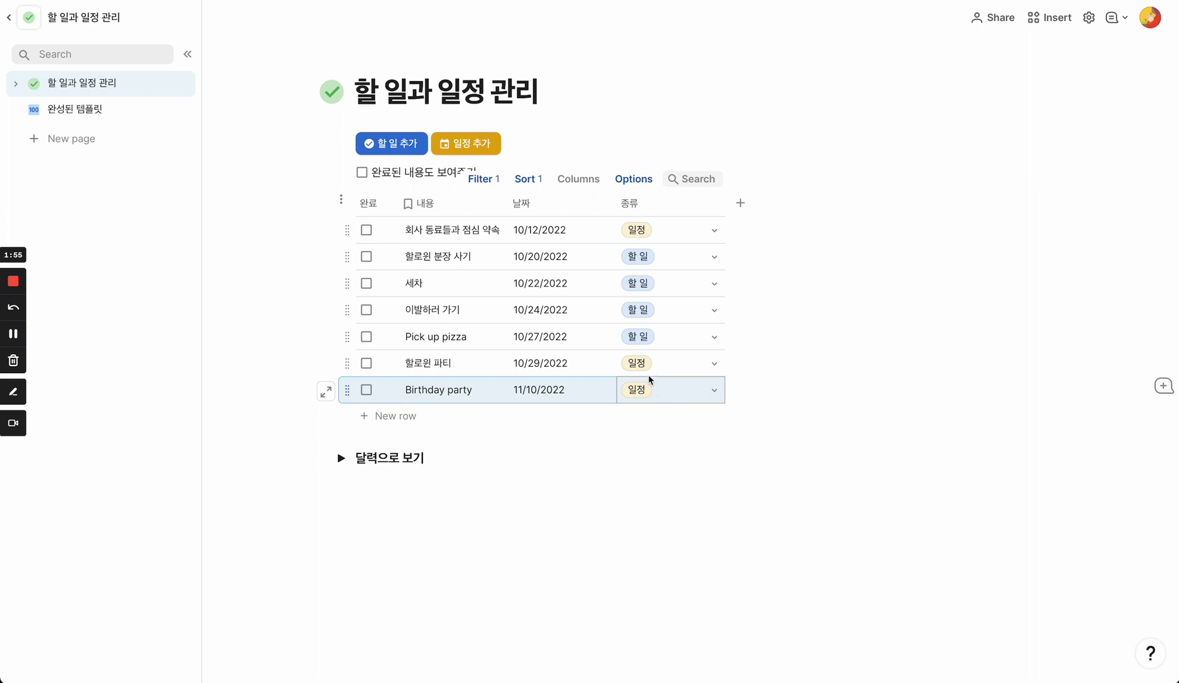
pyautogui.click(643, 392)
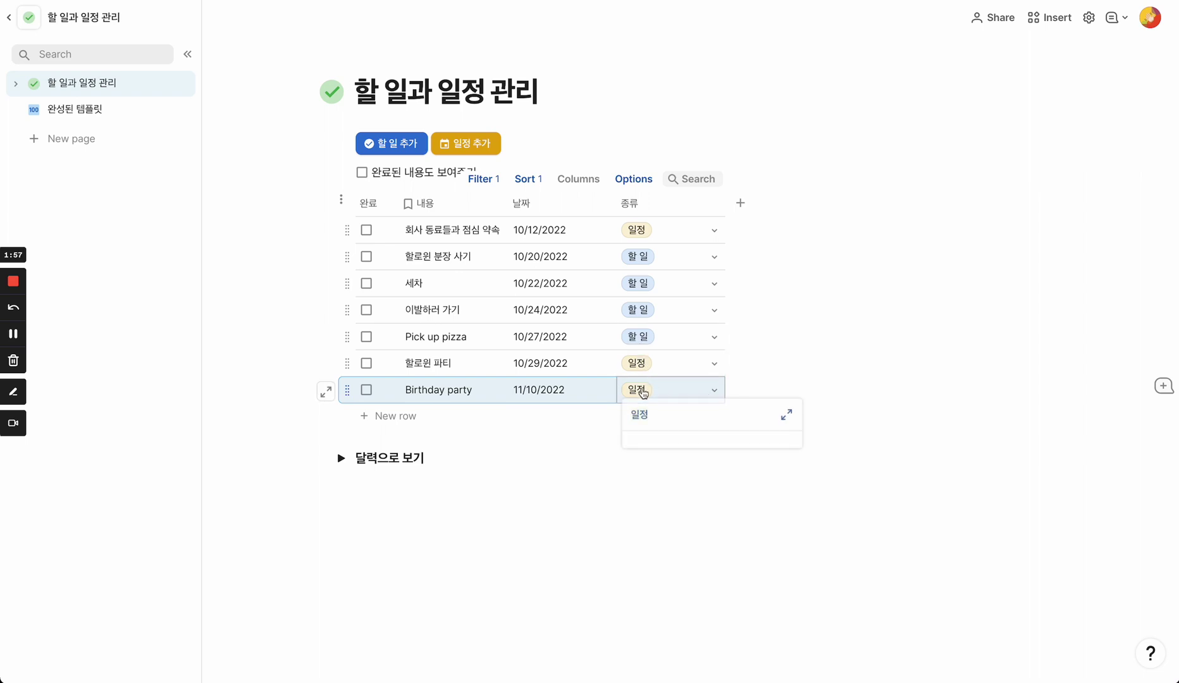
pyautogui.click(933, 352)
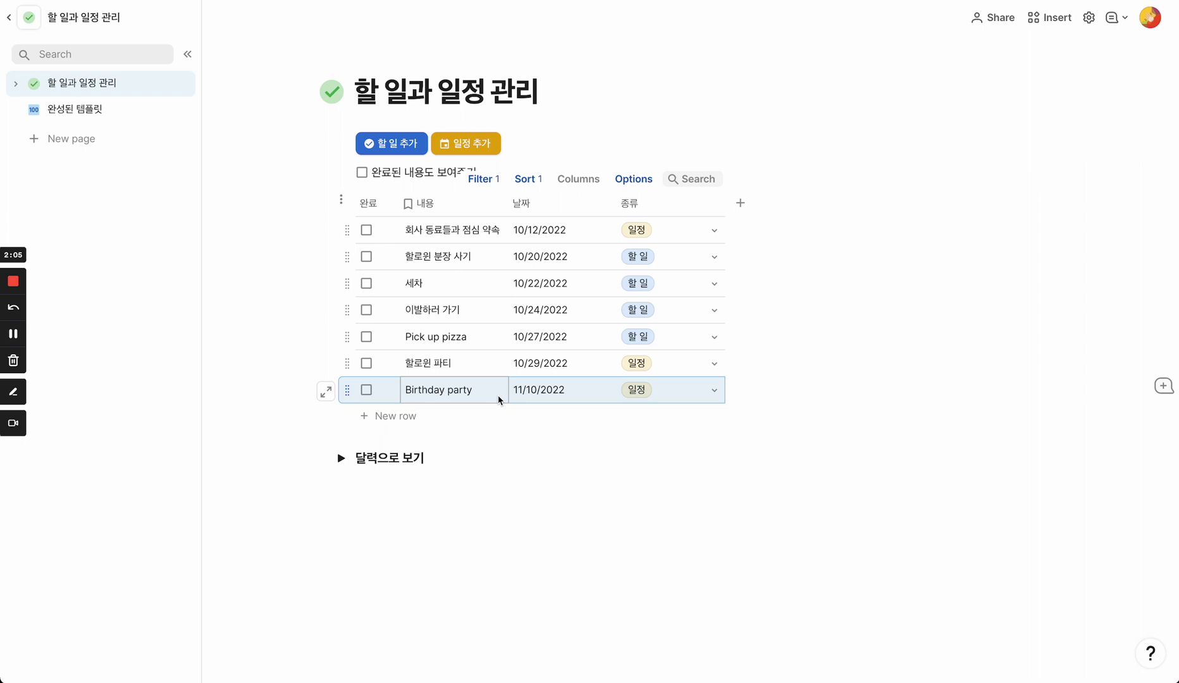
# Rename the Birthday party entry as "Company party" directly in the table
pyautogui.click(471, 389)
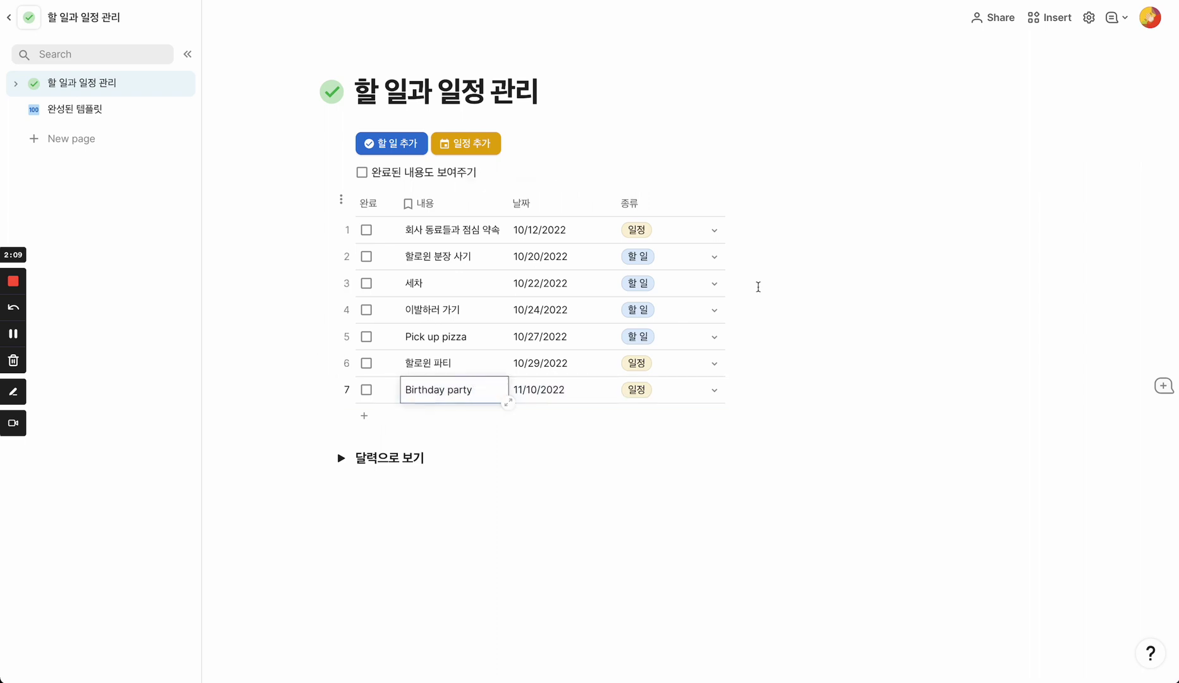
pyautogui.hotkey('ctrl', 'a')
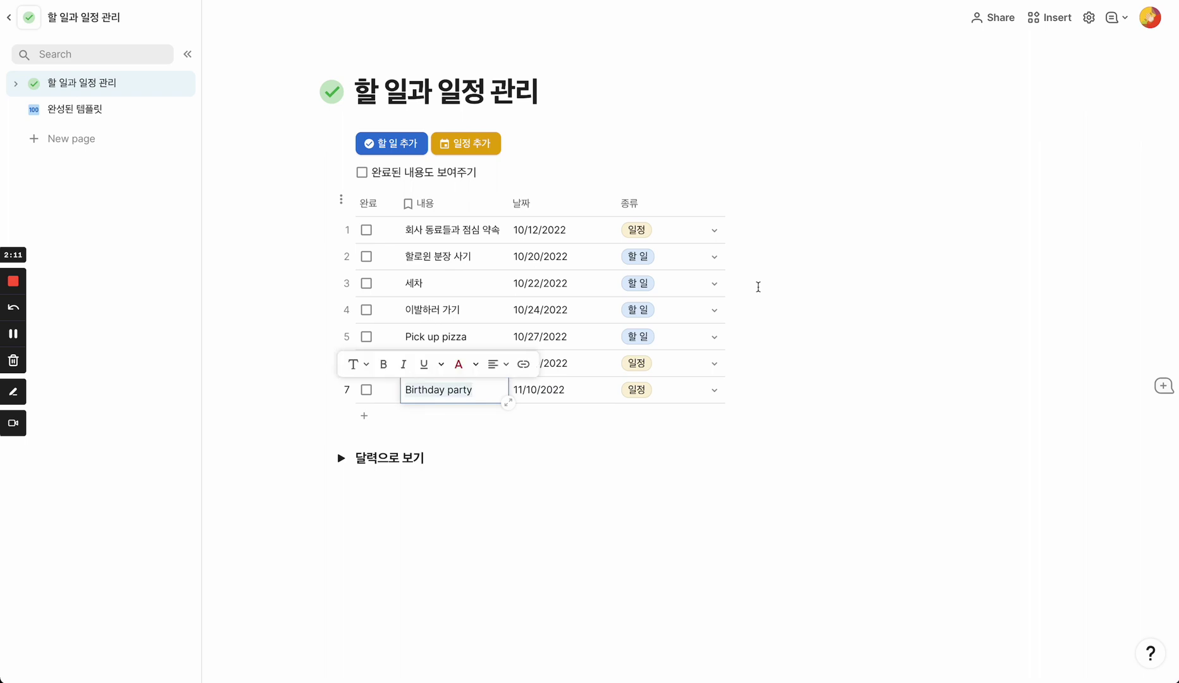
pyautogui.press('BackSpace')
pyautogui.write('Compa')
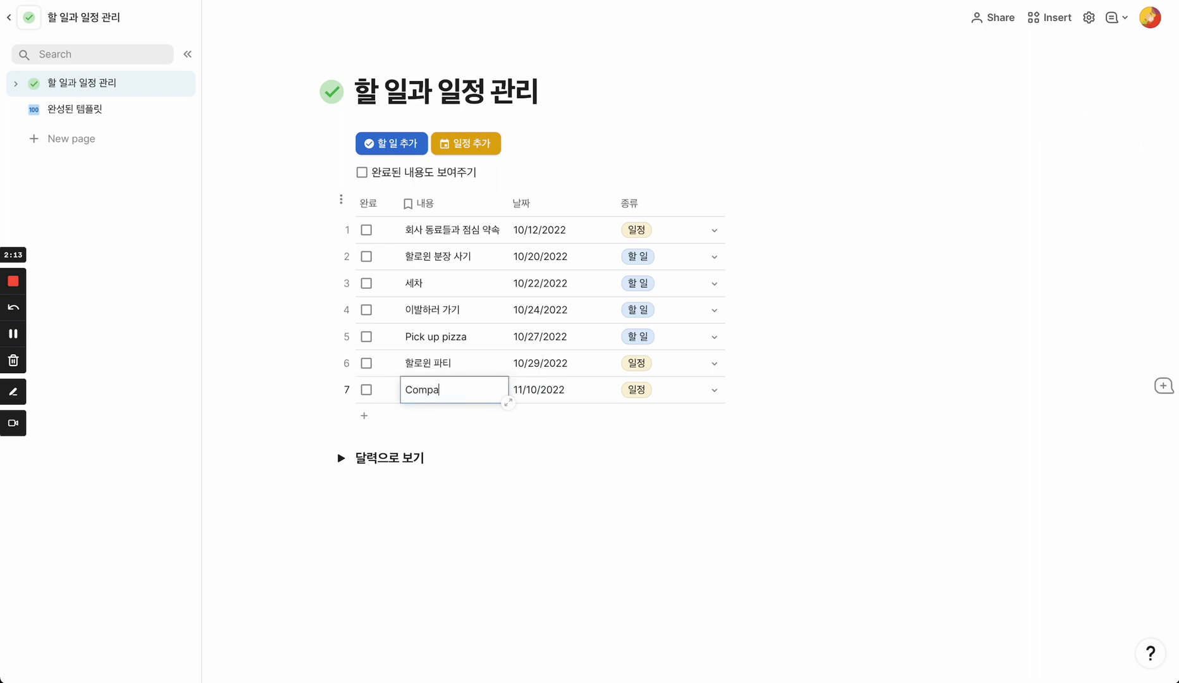
pyautogui.write('ny party')
# Set the date of the Company party entry to 11/3/2022
pyautogui.click(588, 391)
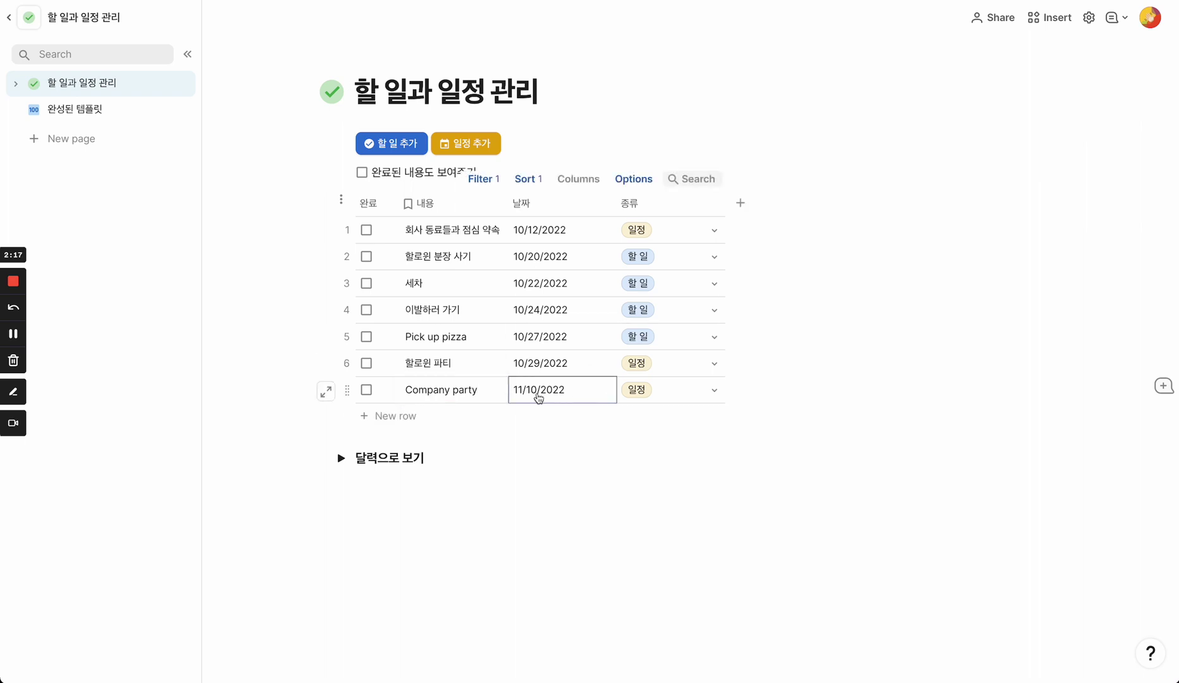
pyautogui.click(537, 397)
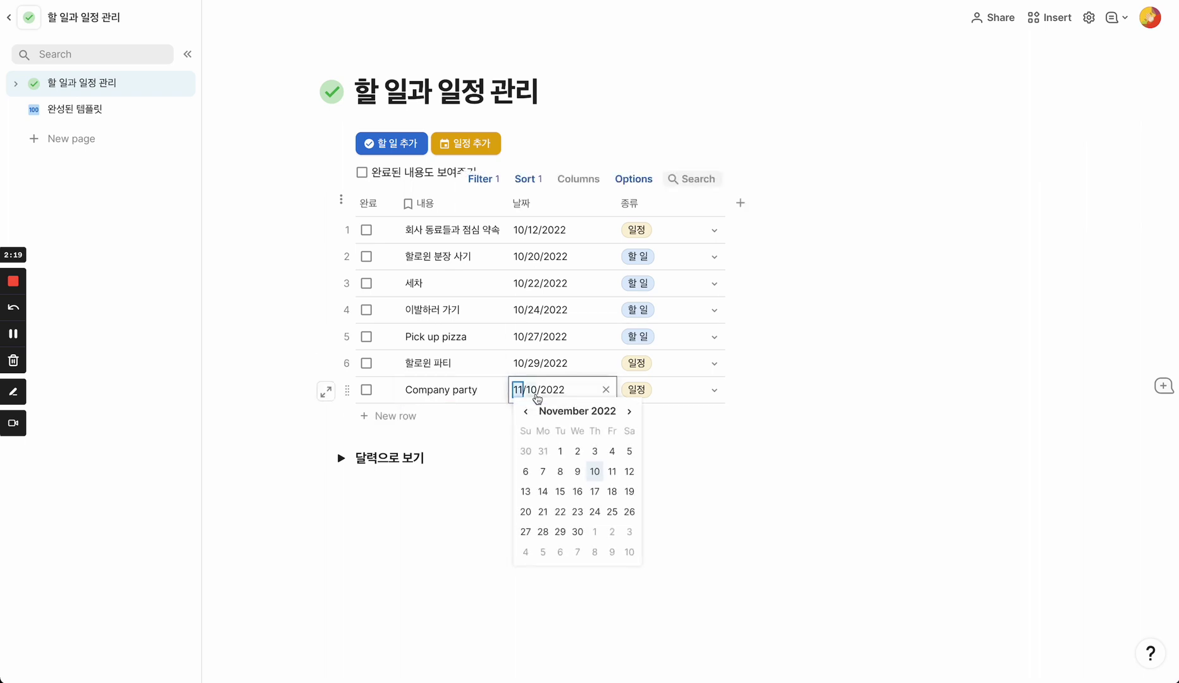
pyautogui.click(595, 451)
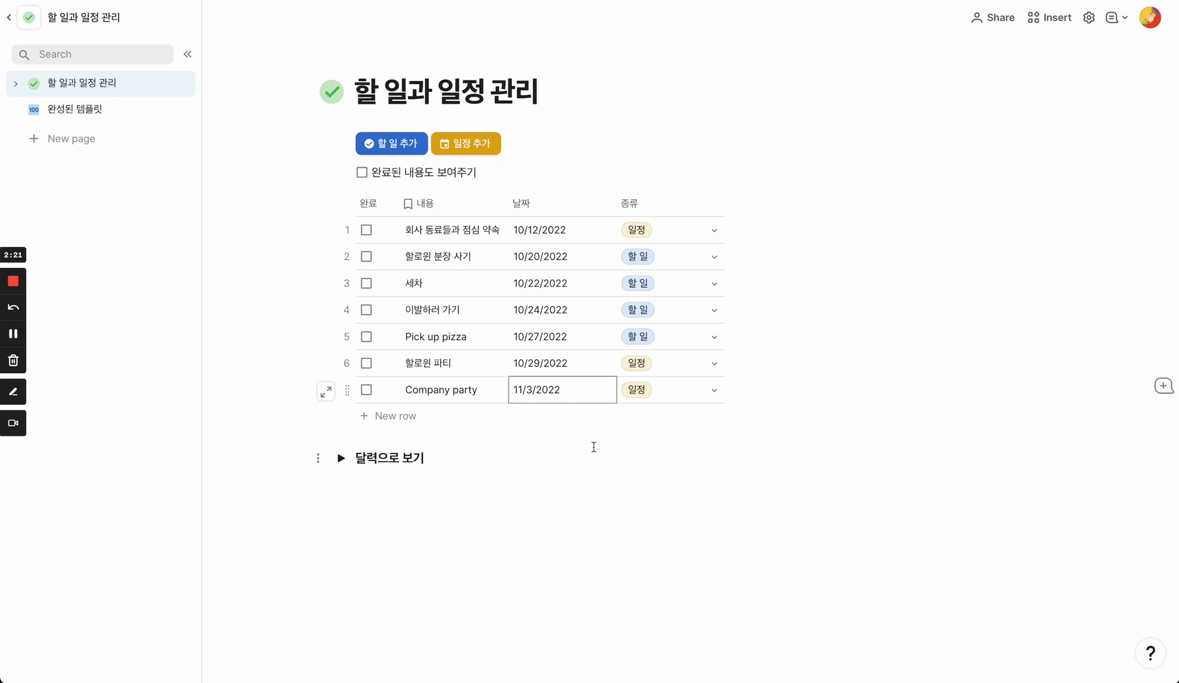
# Create a new 종류 option "Work" from the Company party row, and set that row's 종류 back to 일정
pyautogui.click(715, 392)
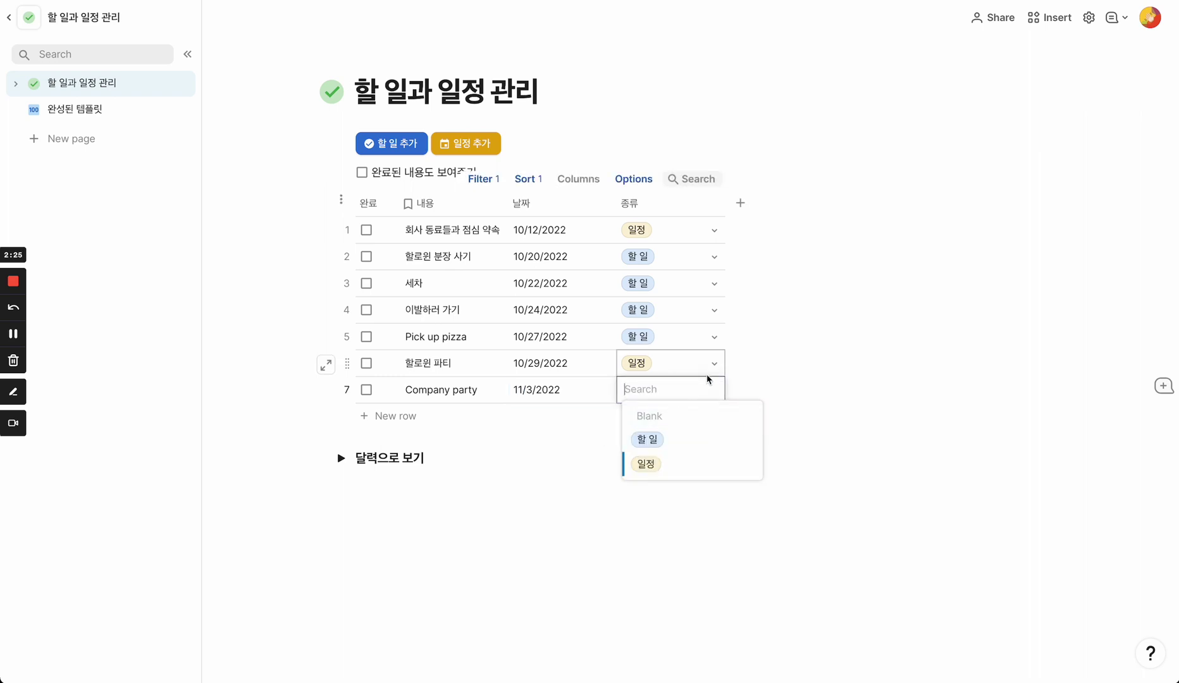
pyautogui.write('Work')
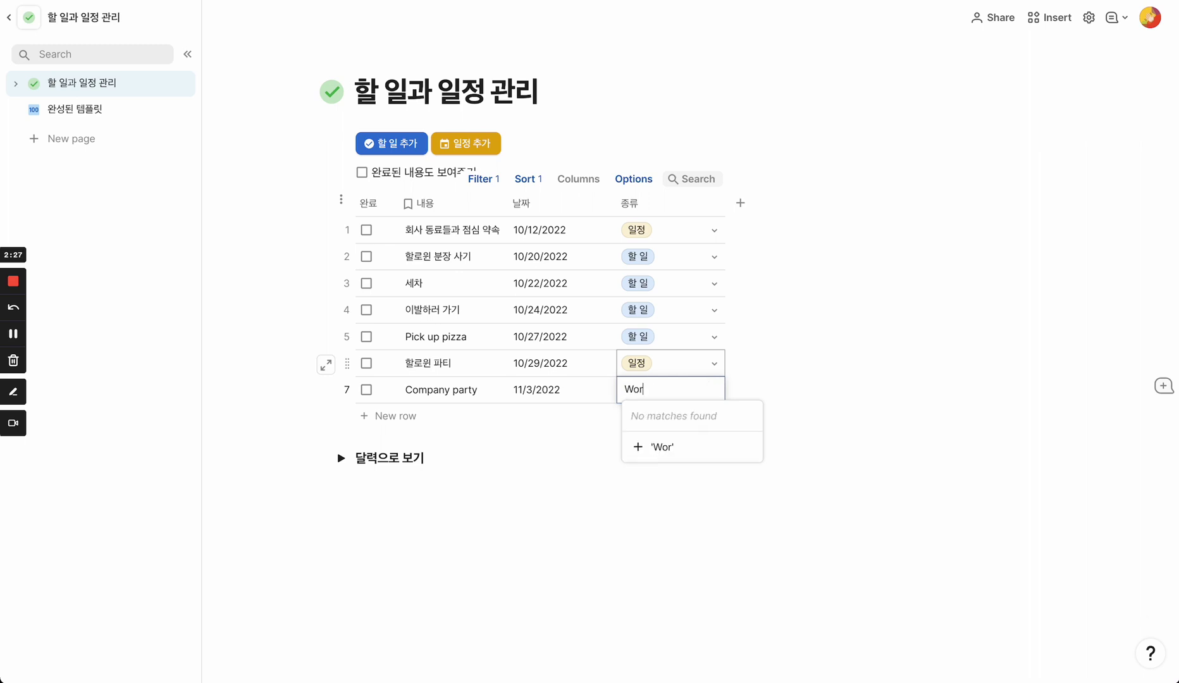
pyautogui.click(670, 448)
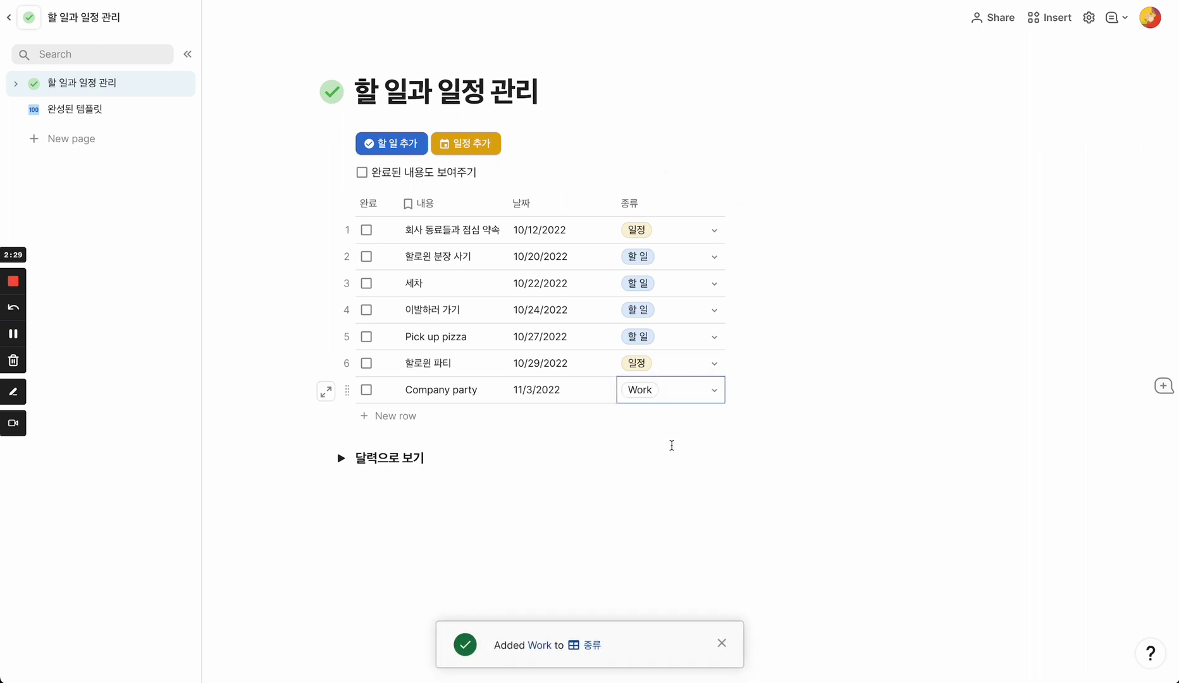
pyautogui.click(714, 391)
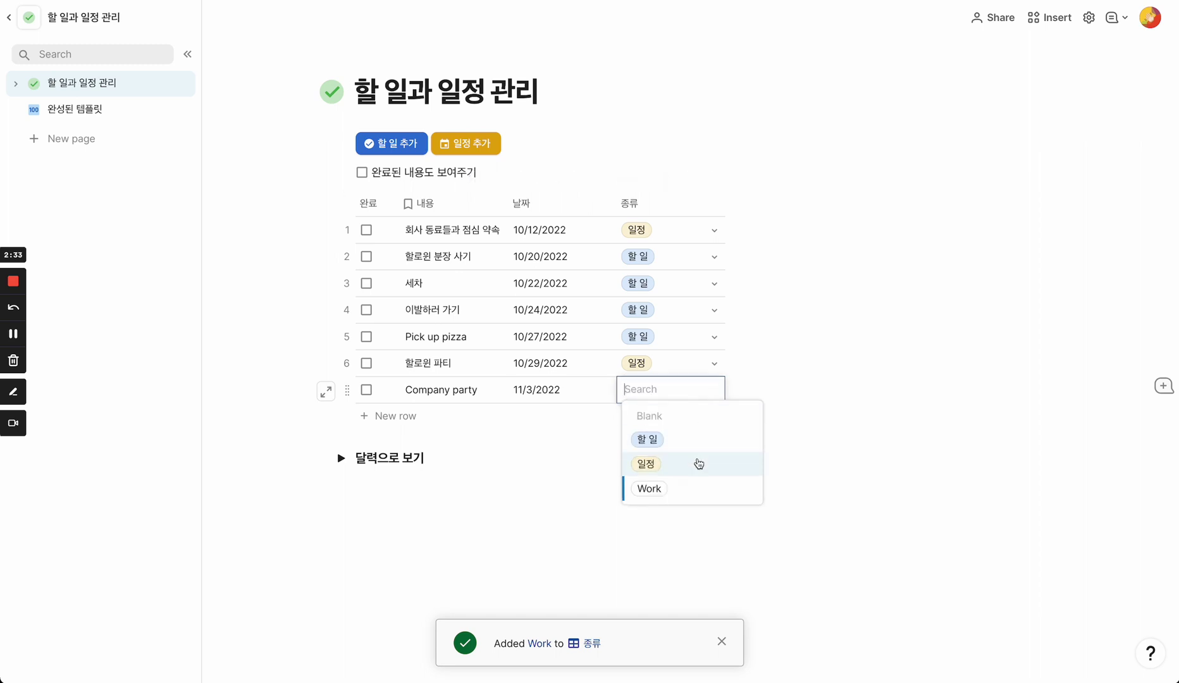
pyautogui.click(702, 467)
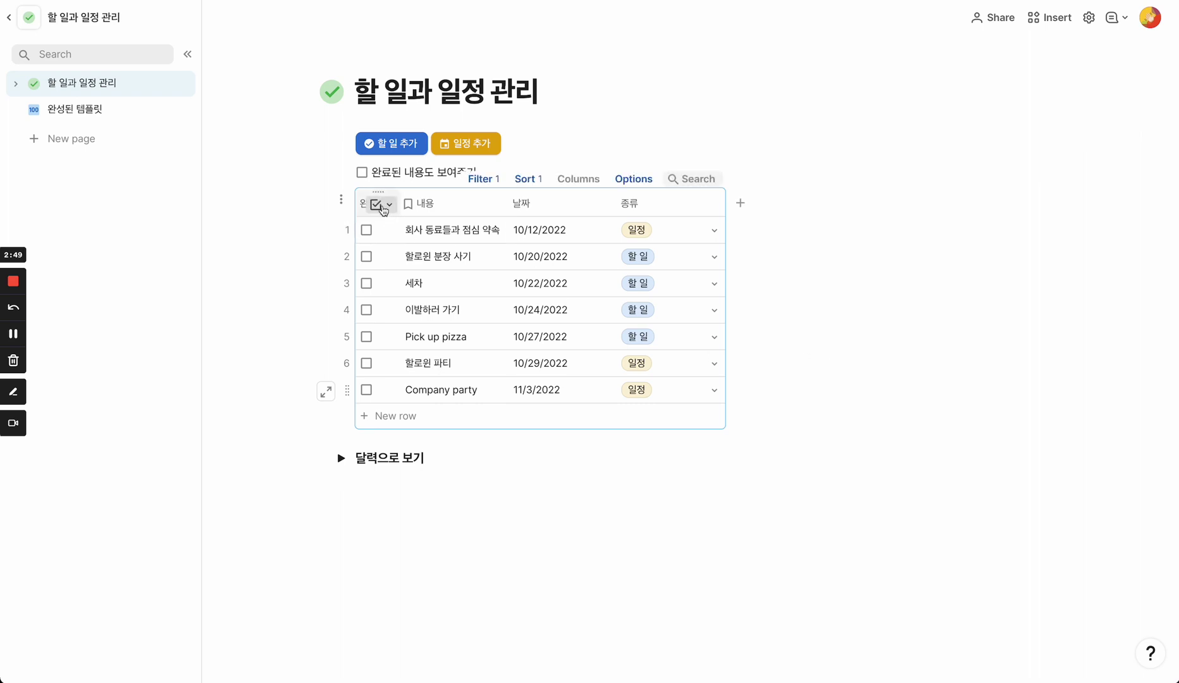
# Mark 세차, 이발하러 가기 and Company party as completed, and turn on showing completed entries in the table
pyautogui.click(370, 288)
pyautogui.click(367, 310)
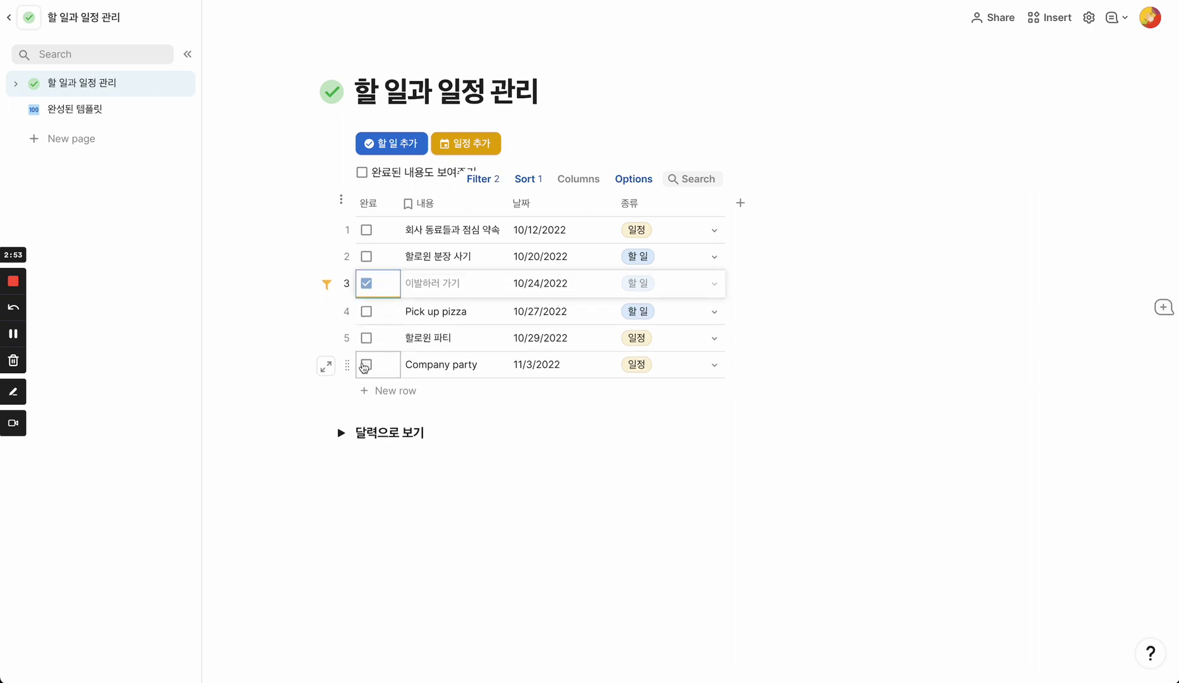
pyautogui.click(367, 366)
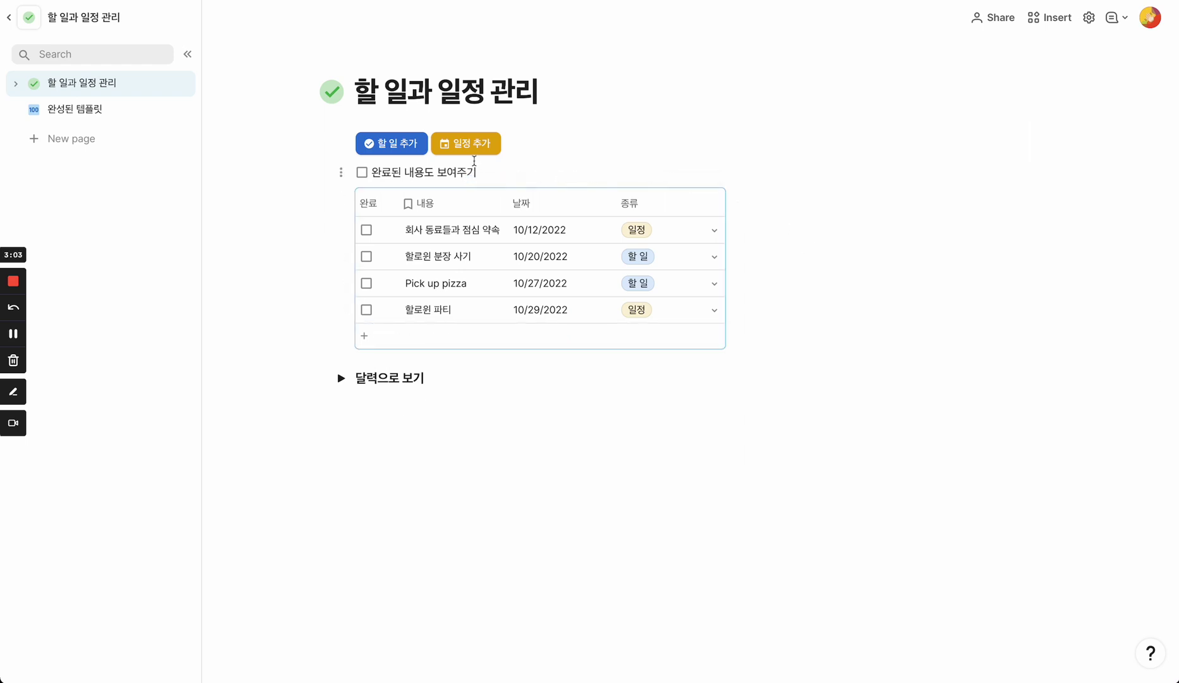
pyautogui.click(362, 173)
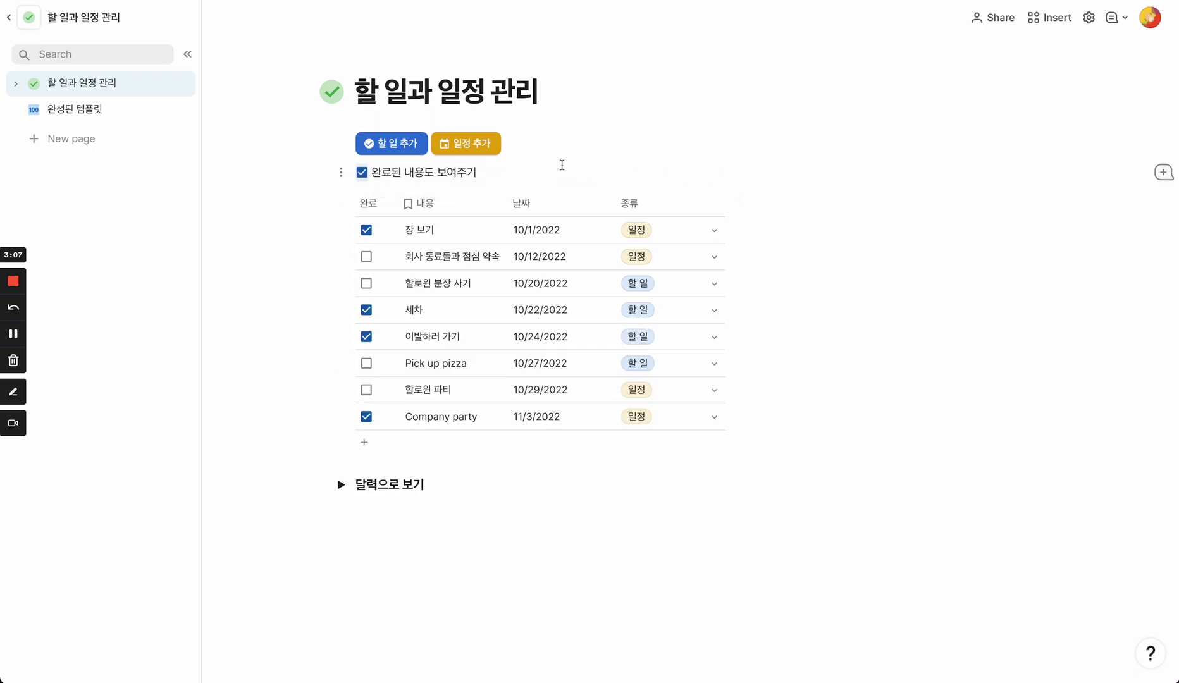
# Unmark 세차, 이발하러 가기 and Company party as completed, and turn off showing completed entries in the table
pyautogui.click(366, 309)
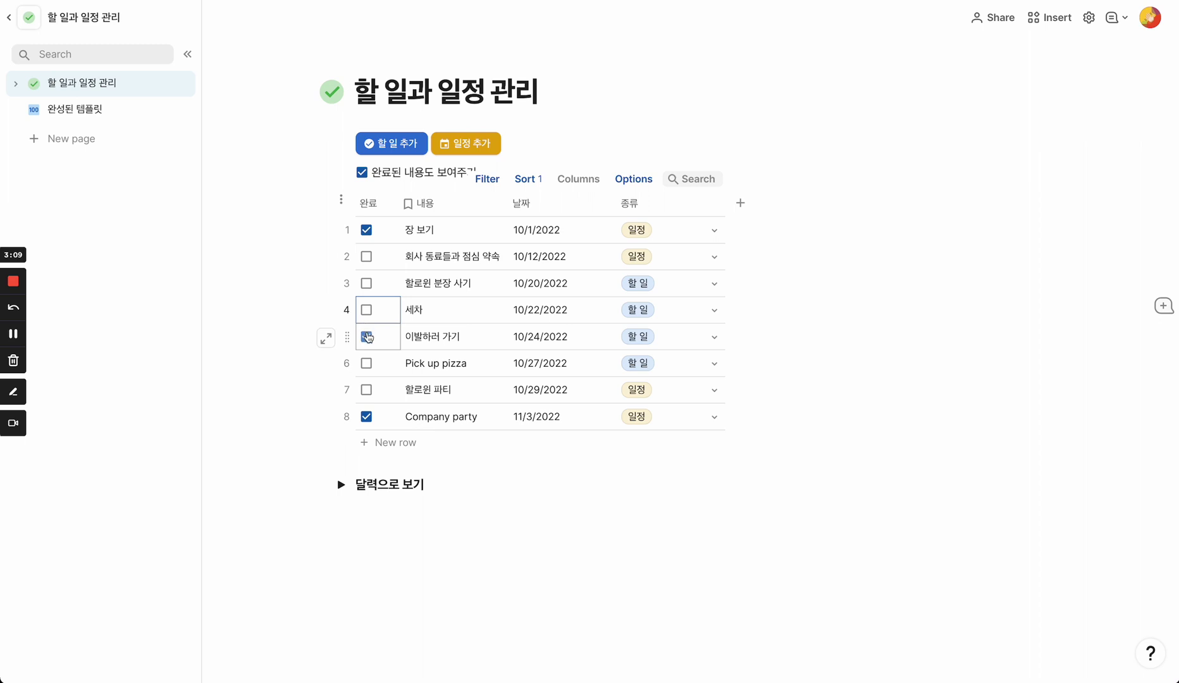
pyautogui.click(366, 336)
pyautogui.click(366, 417)
pyautogui.click(383, 172)
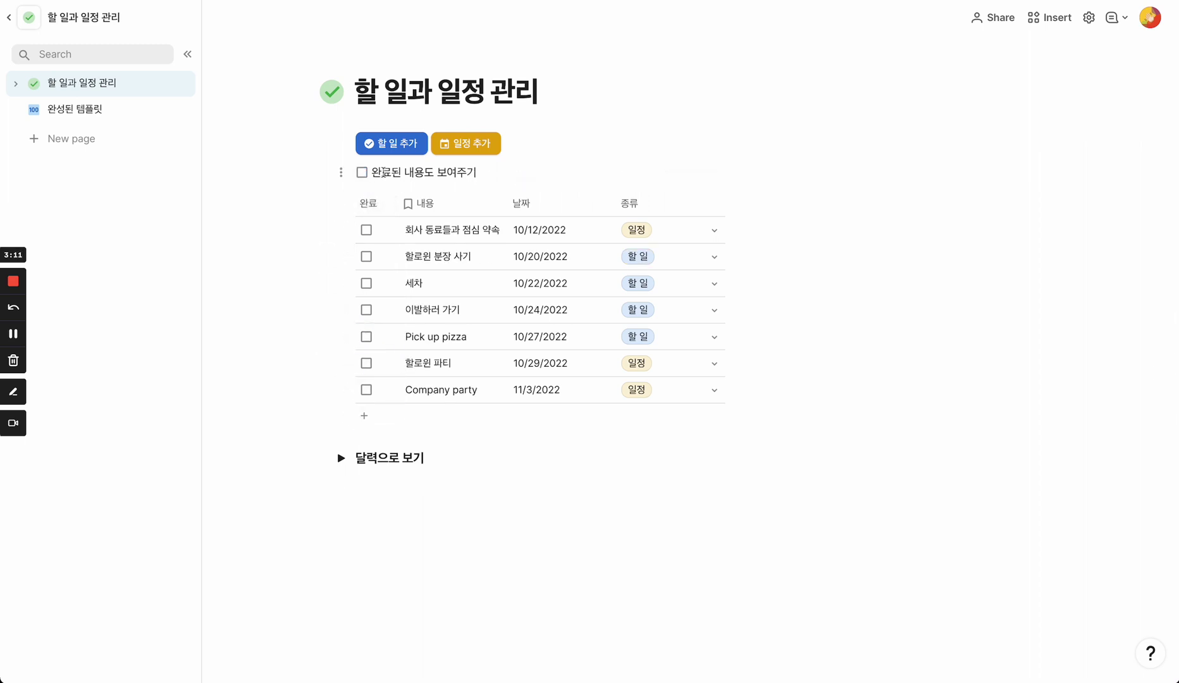
pyautogui.click(604, 159)
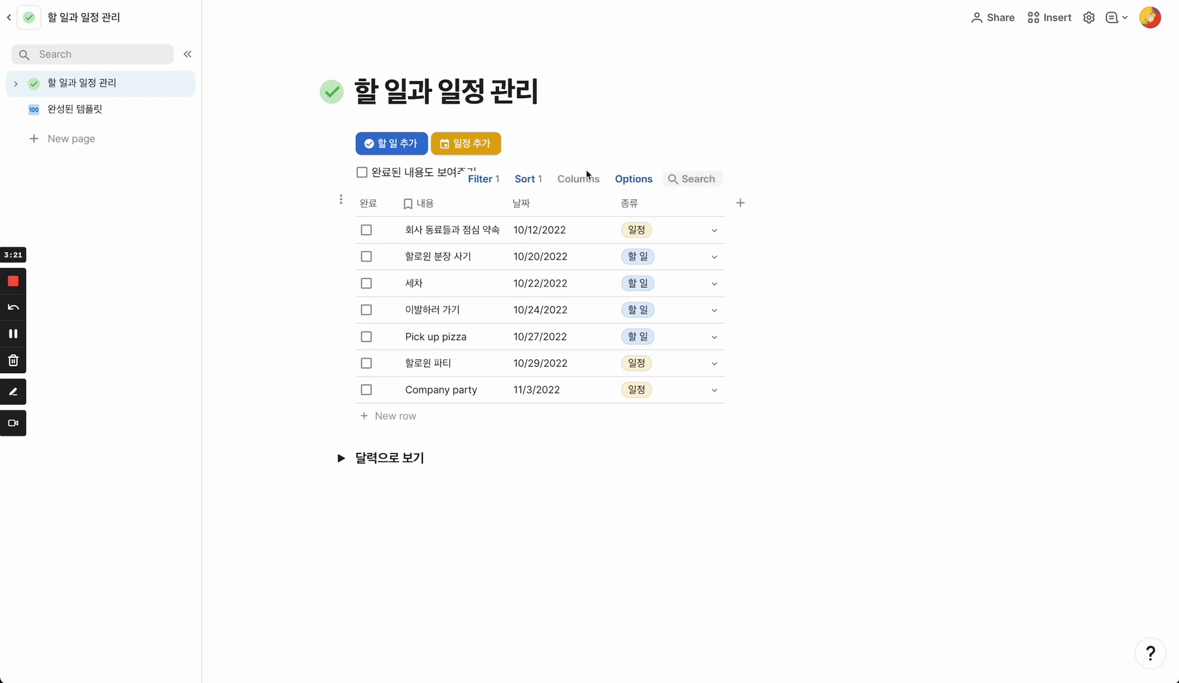
pyautogui.click(630, 225)
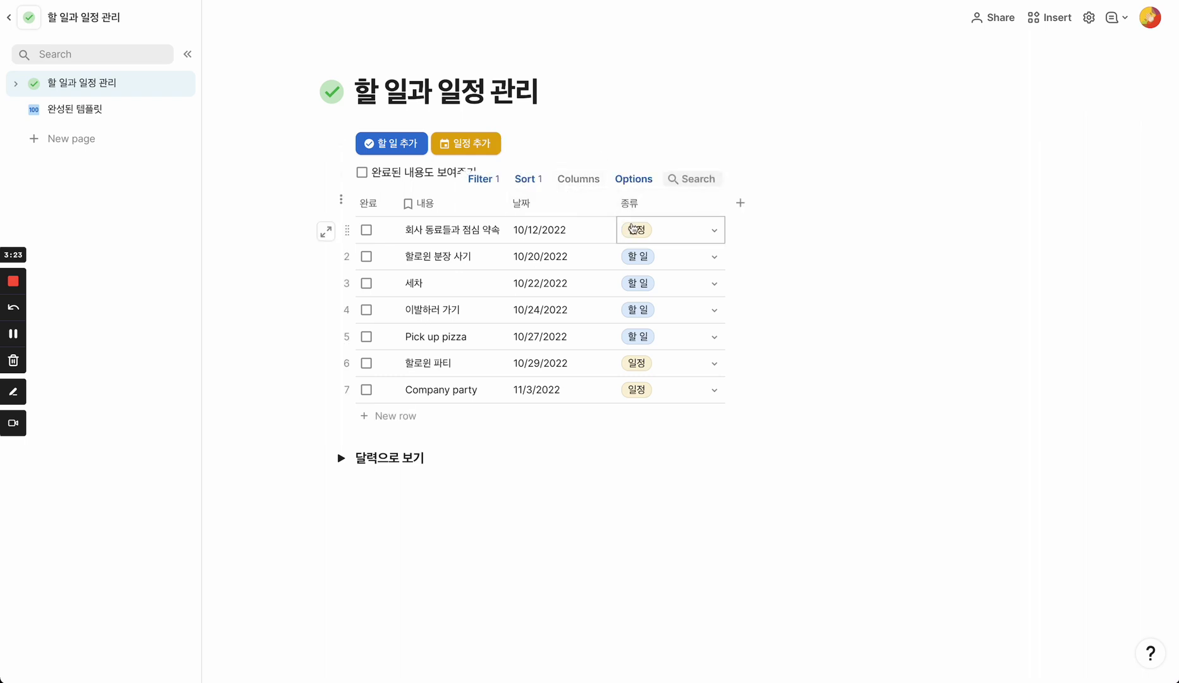
pyautogui.click(677, 320)
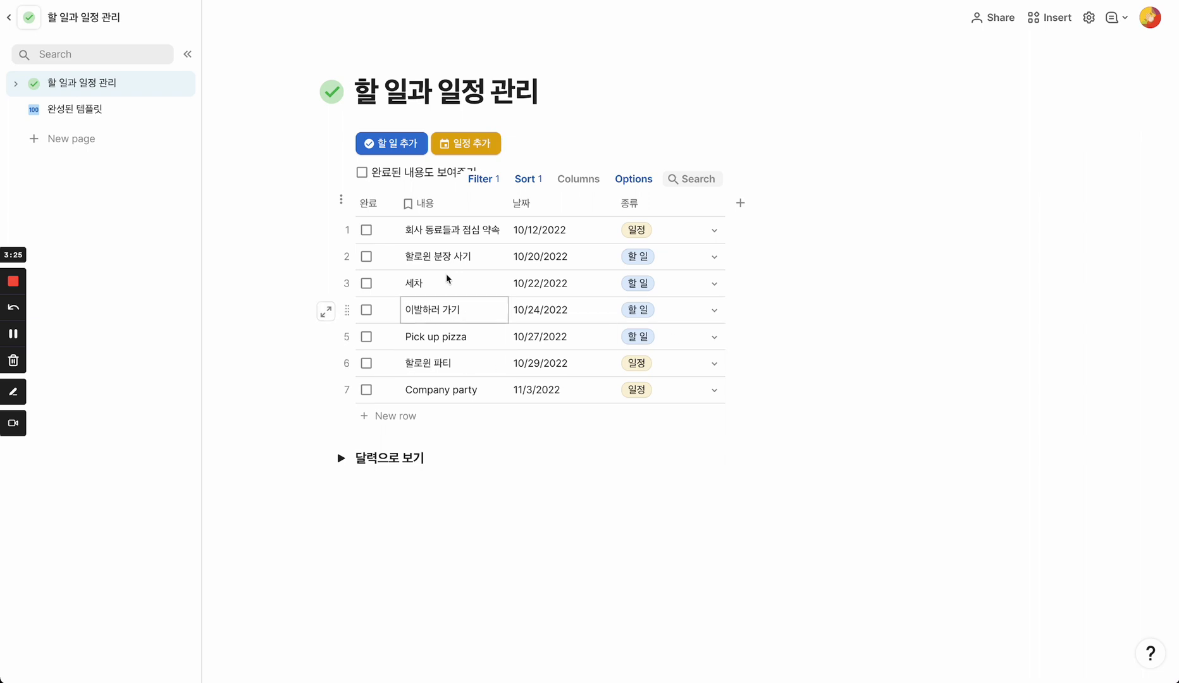
pyautogui.click(586, 259)
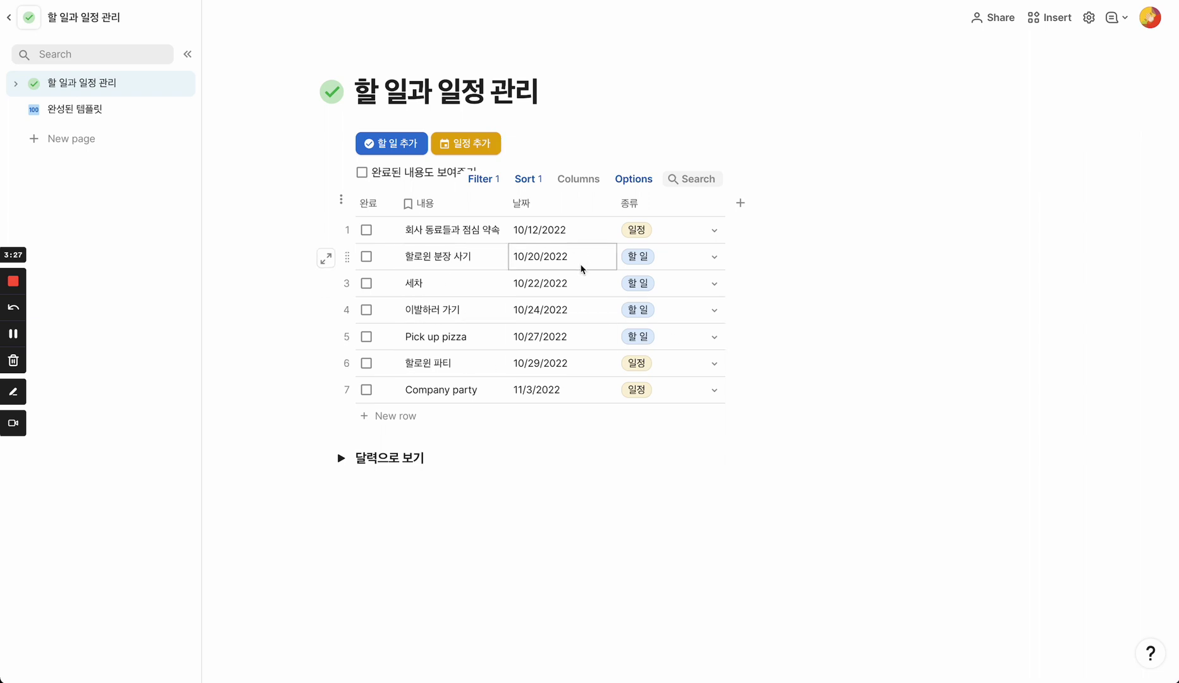
pyautogui.click(579, 278)
pyautogui.click(559, 268)
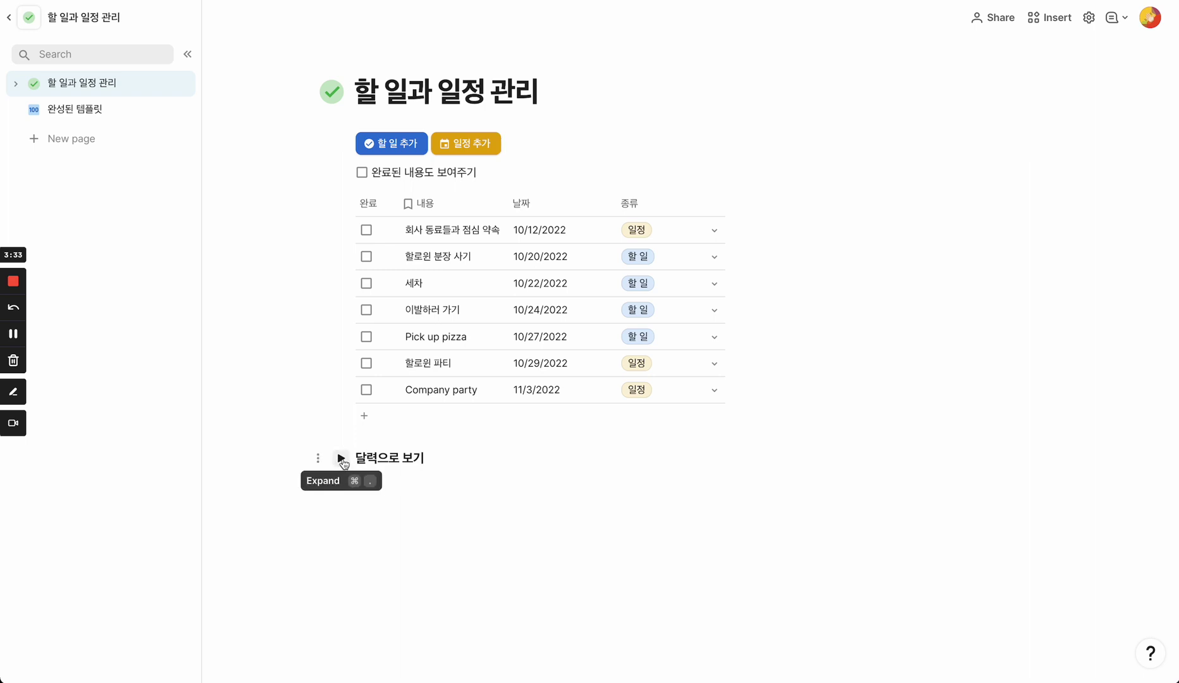
# Expand the 달력으로 보기 section and compare the October 2022 calendar entries with the table rows
pyautogui.click(339, 462)
pyautogui.scroll(-3, 366, 429)
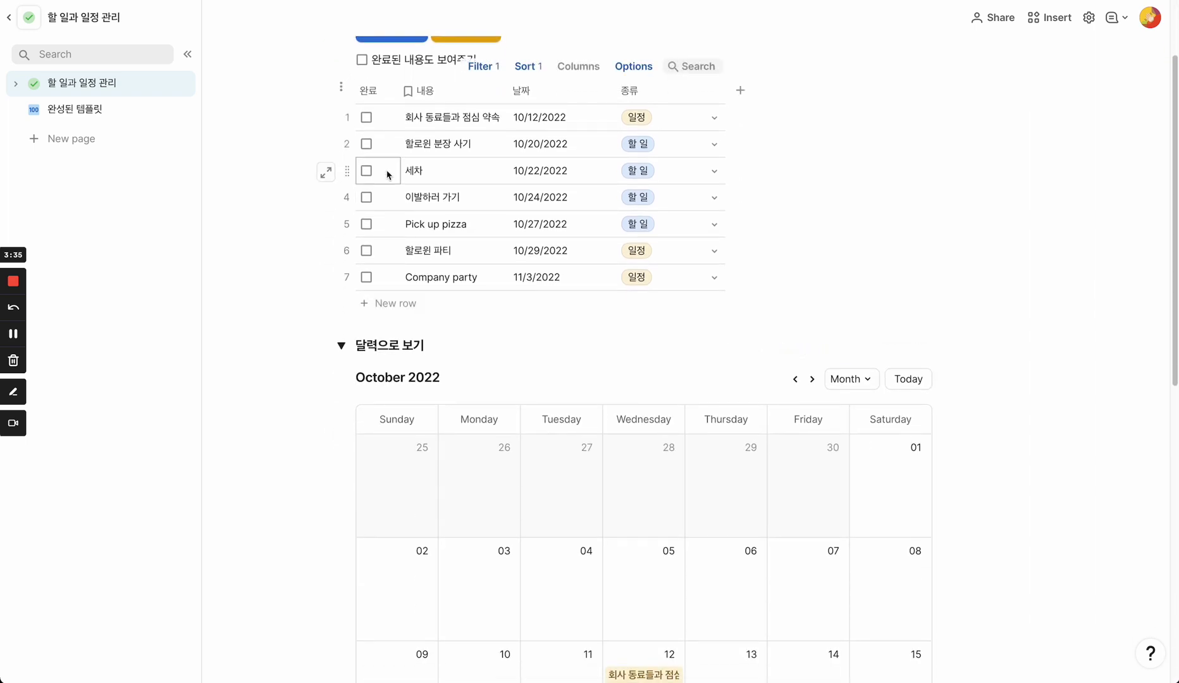
pyautogui.scroll(-8, 659, 247)
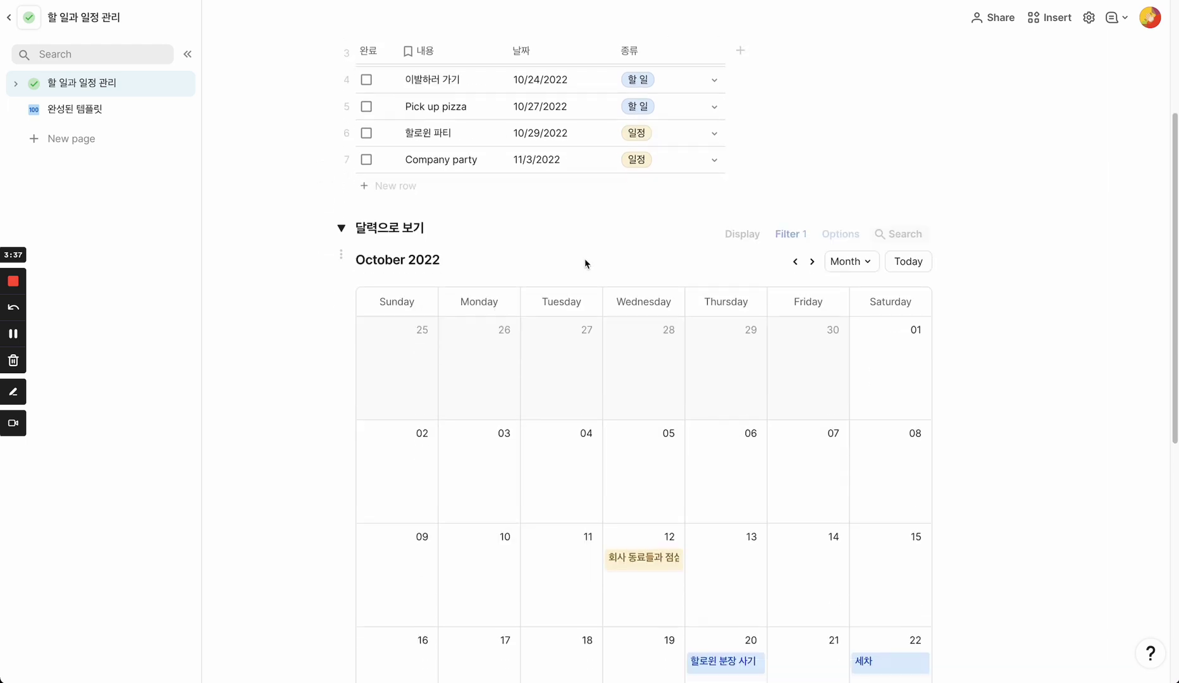
pyautogui.scroll(-2, 815, 373)
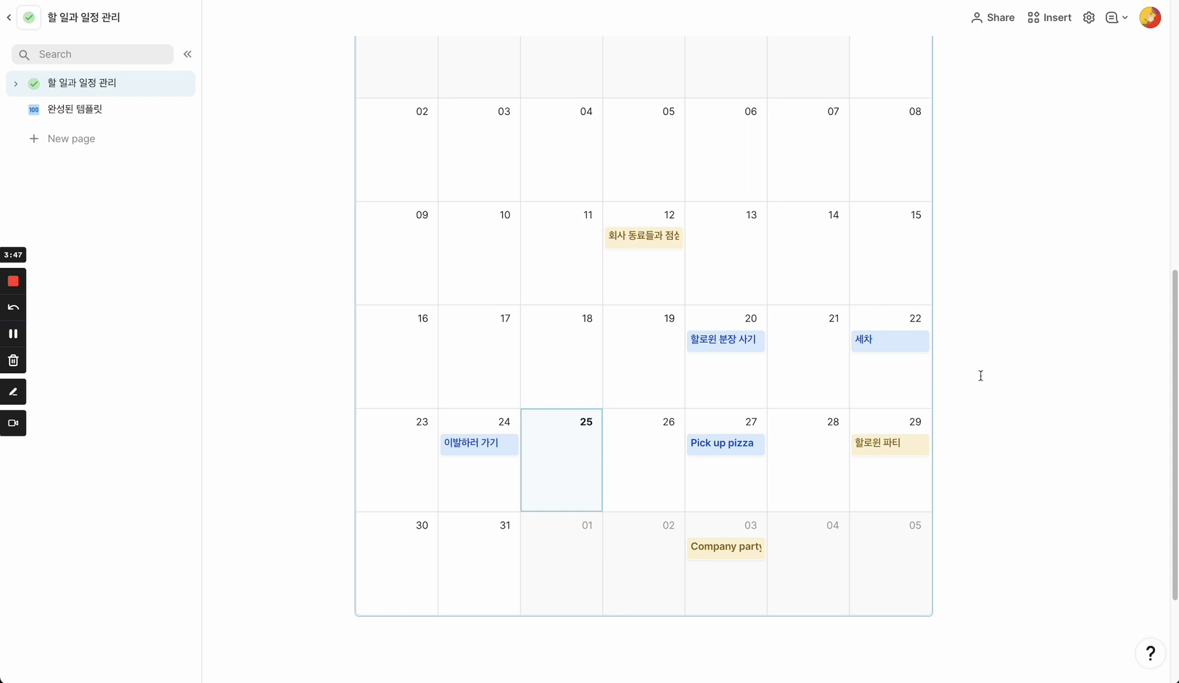
pyautogui.scroll(1, 981, 374)
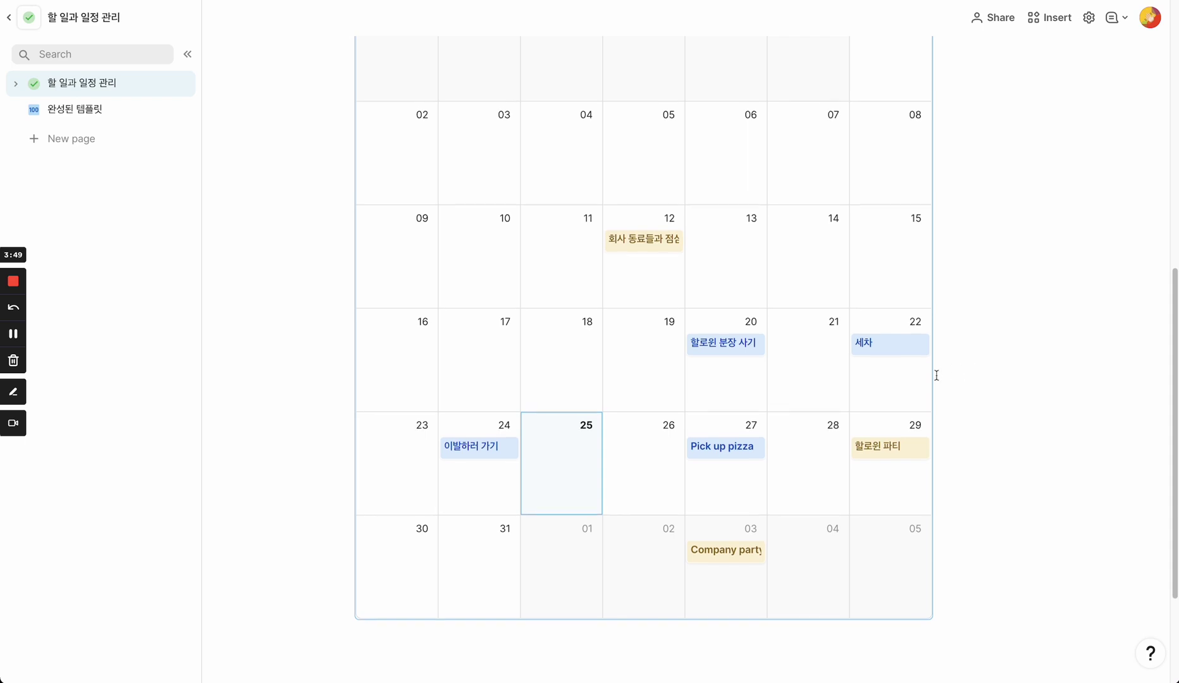
pyautogui.scroll(10, 932, 371)
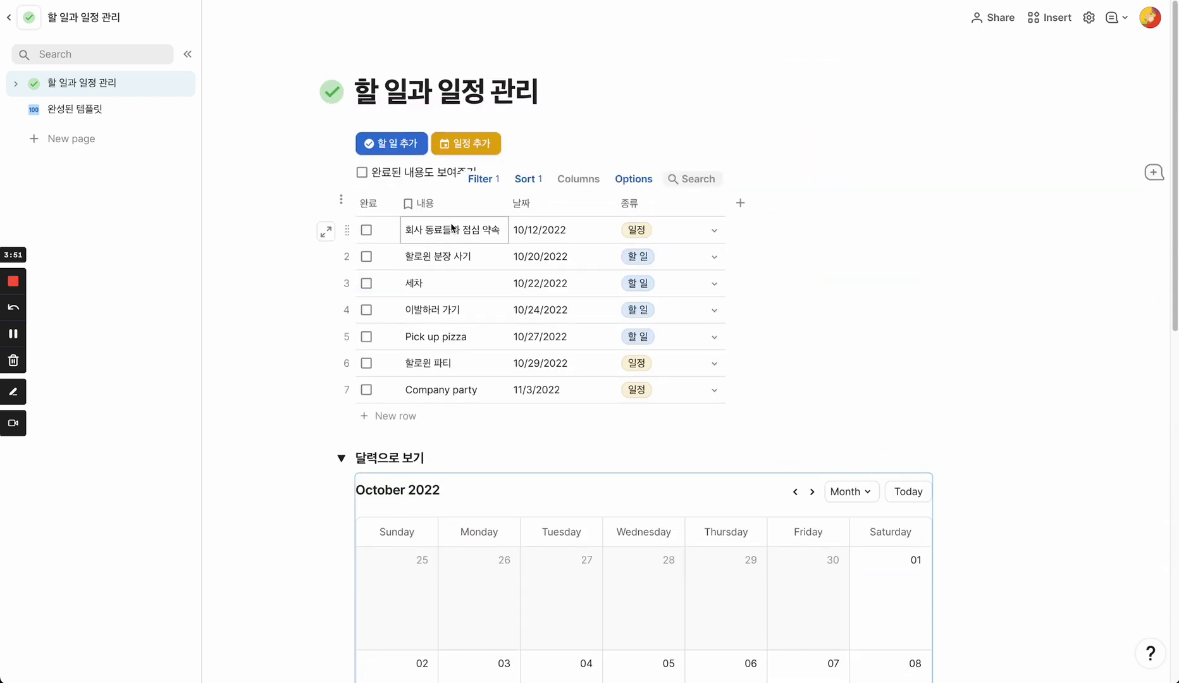
pyautogui.scroll(-11, 592, 422)
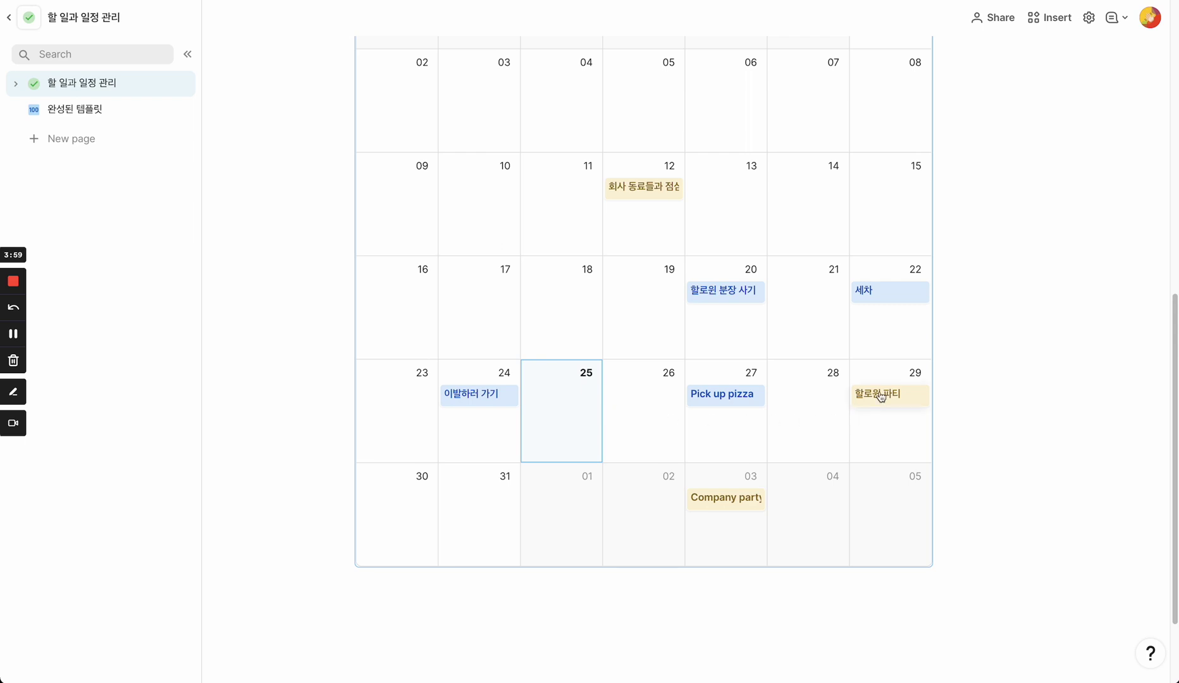
# Preview the details of 할로윈 파티 on the calendar and compare them with its table row
pyautogui.moveTo(880, 397)
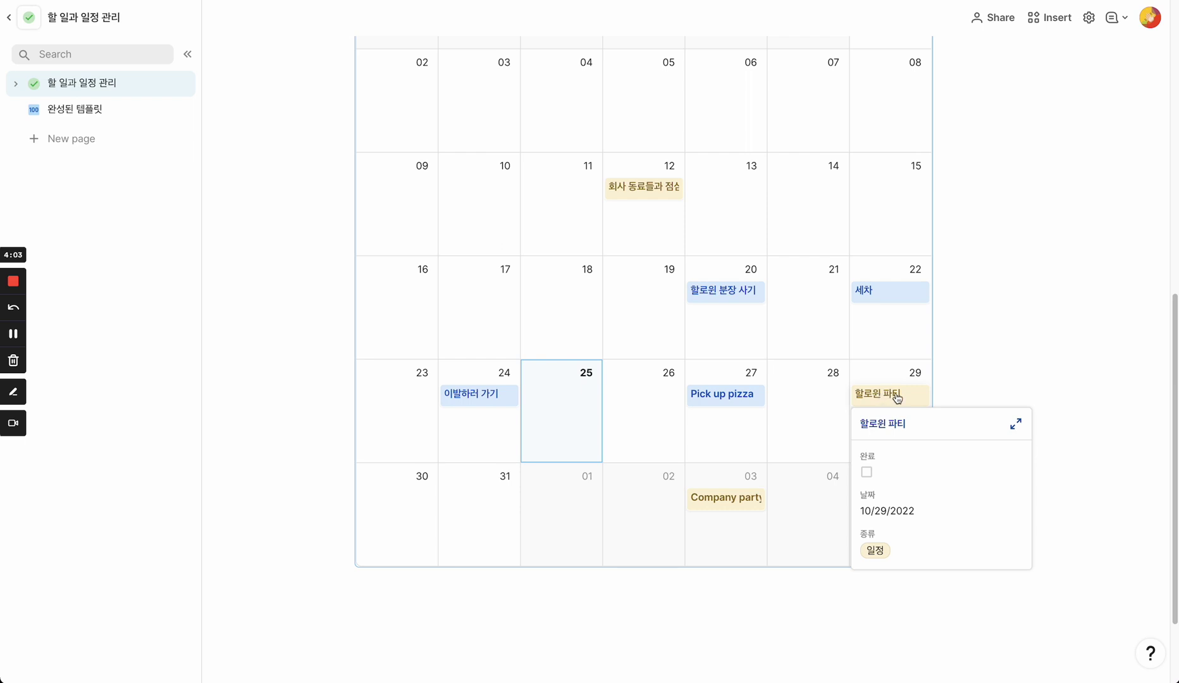
pyautogui.scroll(8, 892, 394)
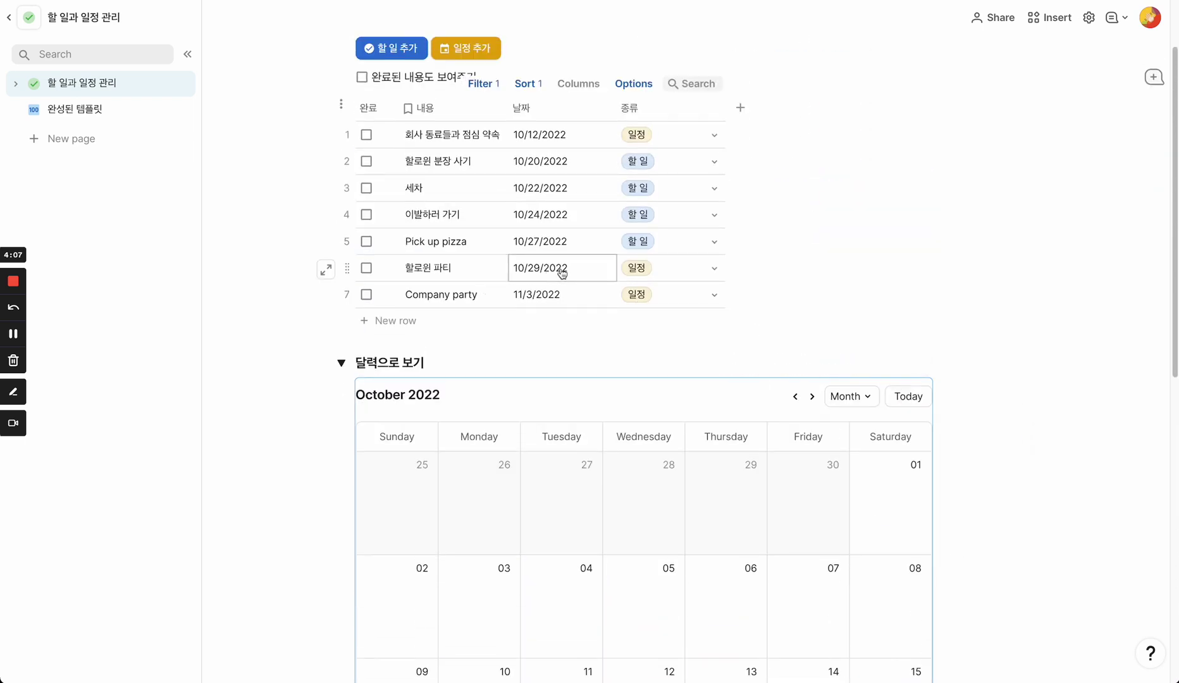
pyautogui.scroll(-10, 653, 275)
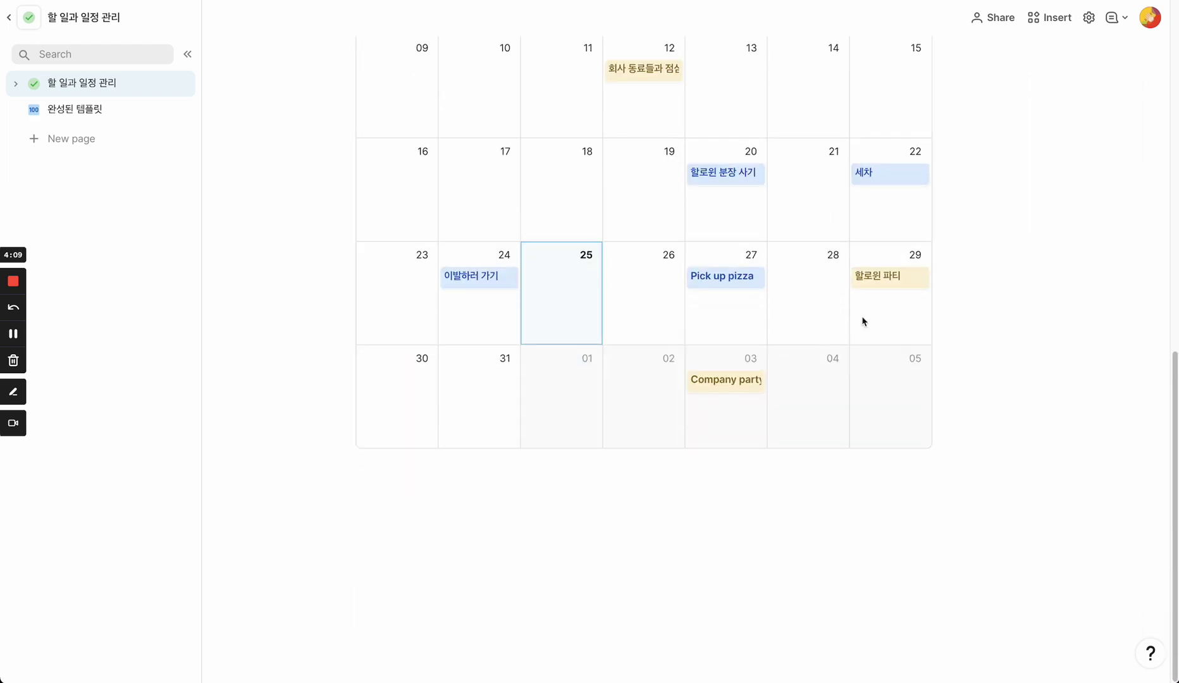
# Move 할로윈 파티 to October 30 directly on the calendar and preview its details there
pyautogui.click(881, 292)
pyautogui.click(974, 173)
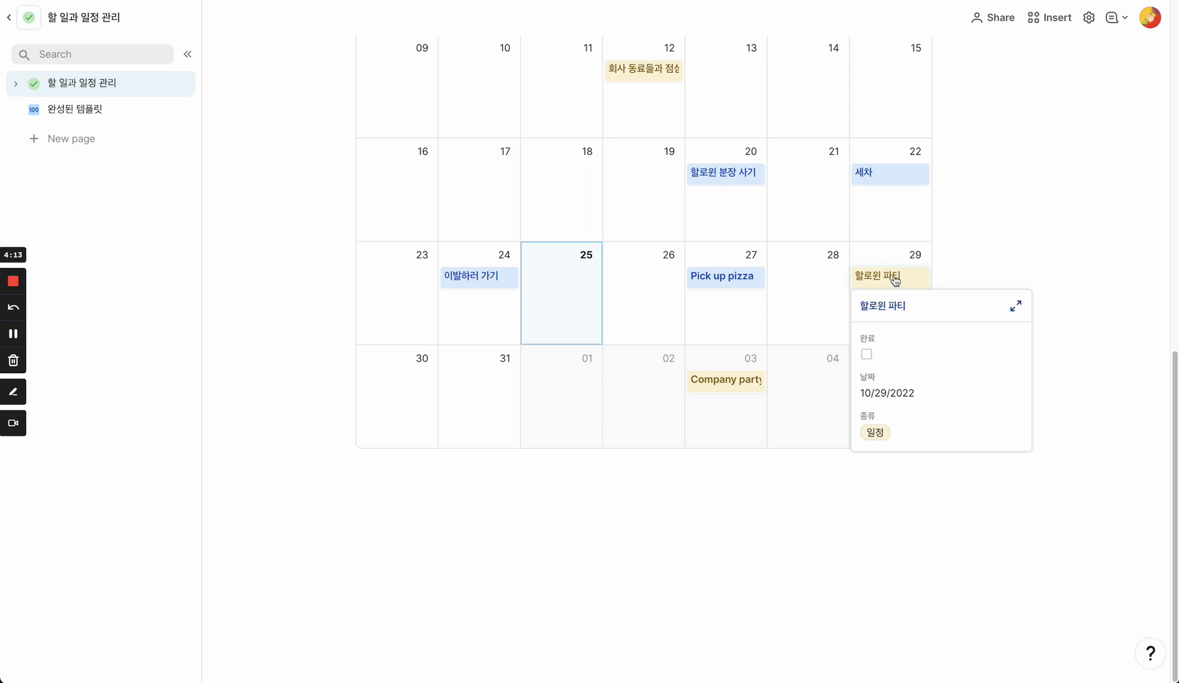
pyautogui.moveTo(892, 276); pyautogui.dragTo(408, 379)
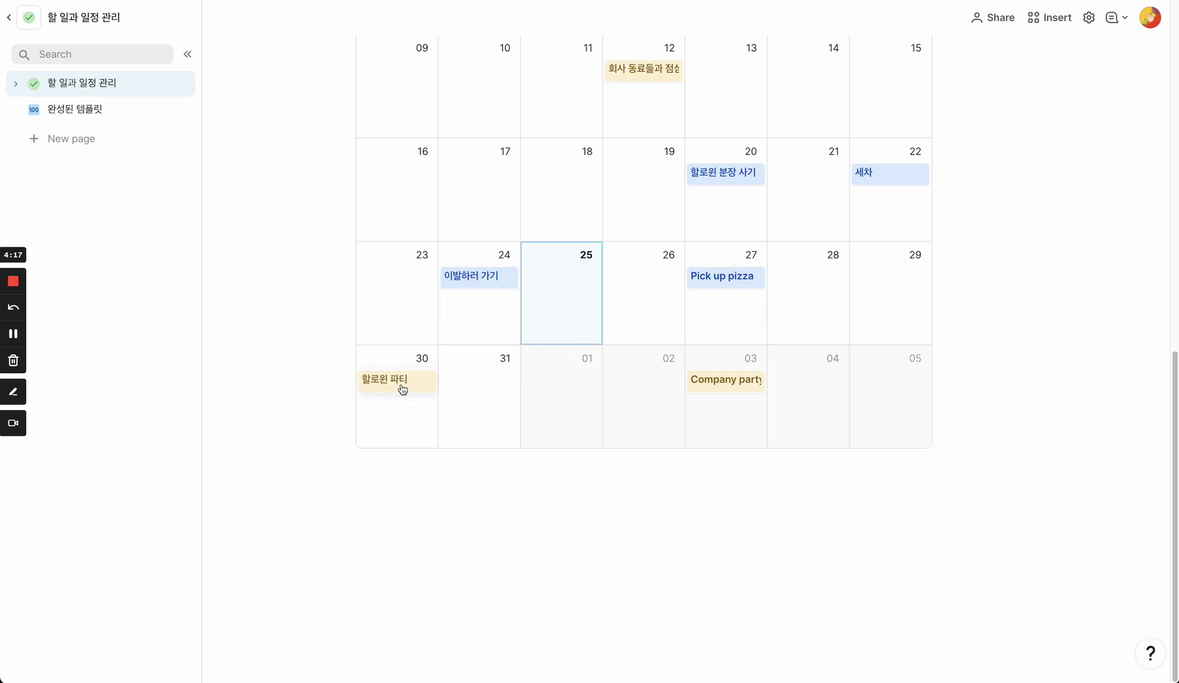
pyautogui.moveTo(426, 379)
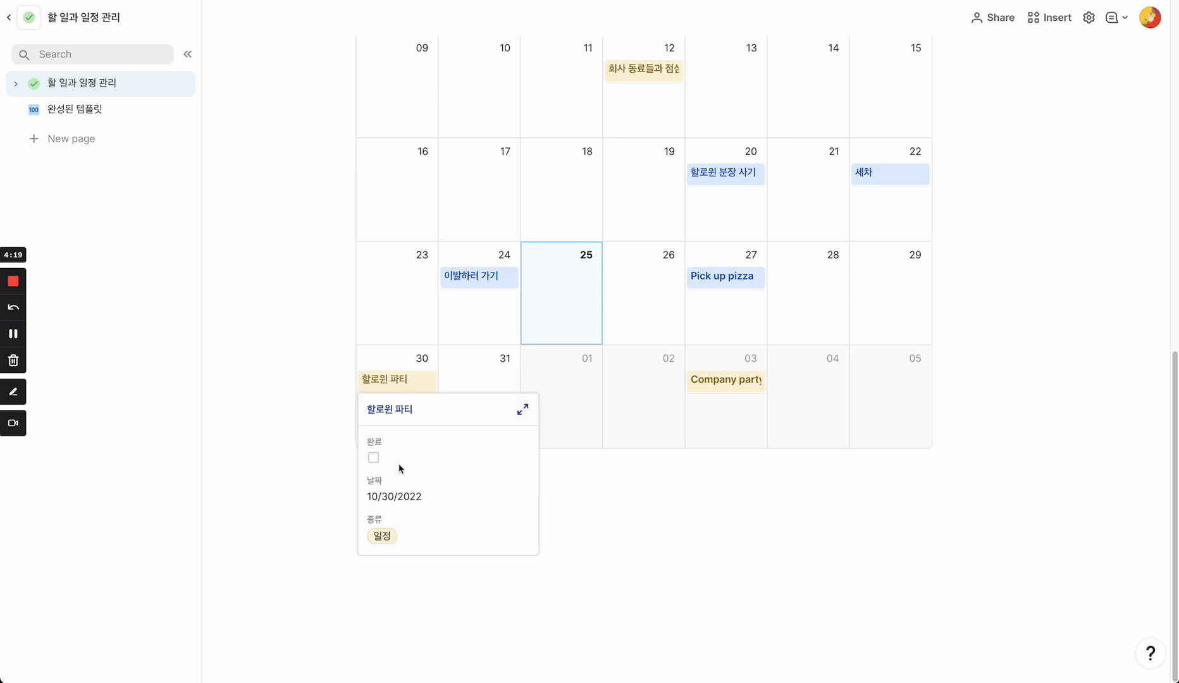
# Check the date of the 할로윈 파티 row in the table against the calendar
pyautogui.scroll(10, 418, 355)
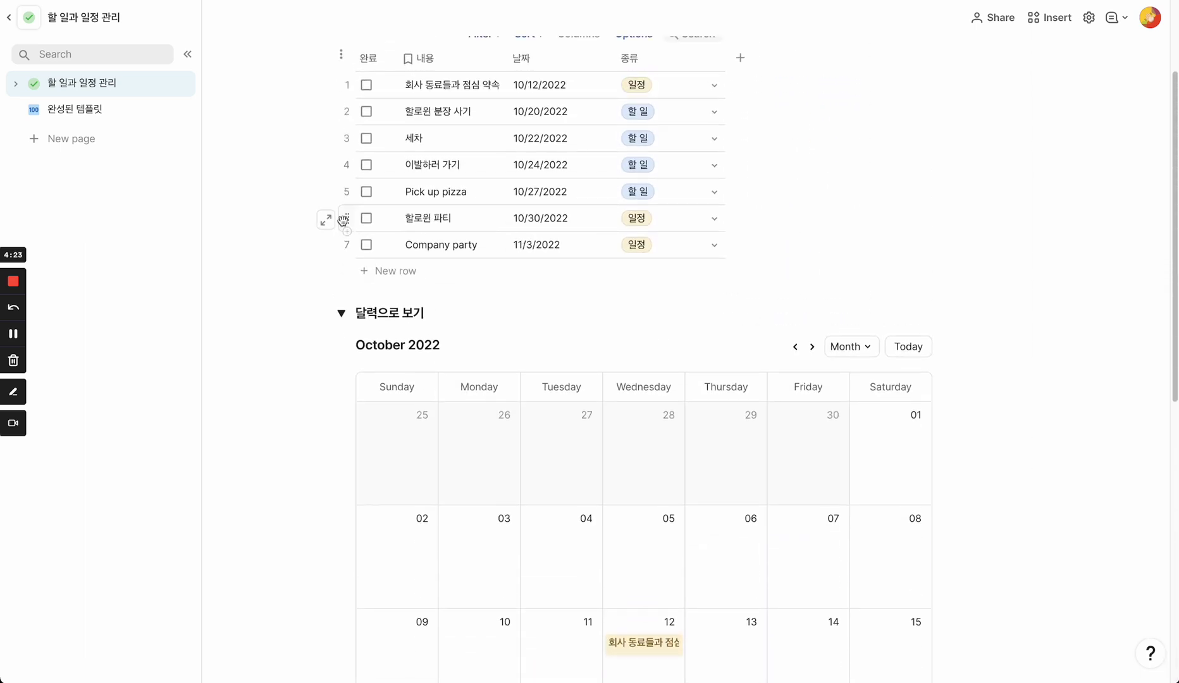
pyautogui.click(347, 218)
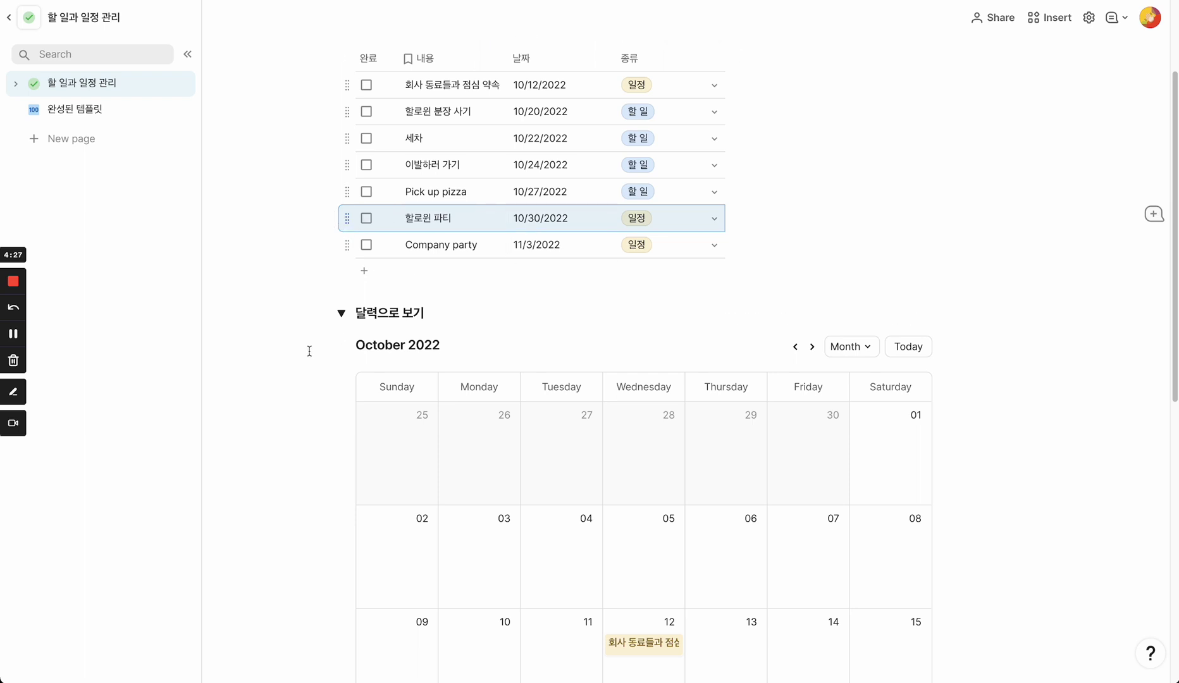
pyautogui.scroll(3, 606, 301)
pyautogui.press('Escape')
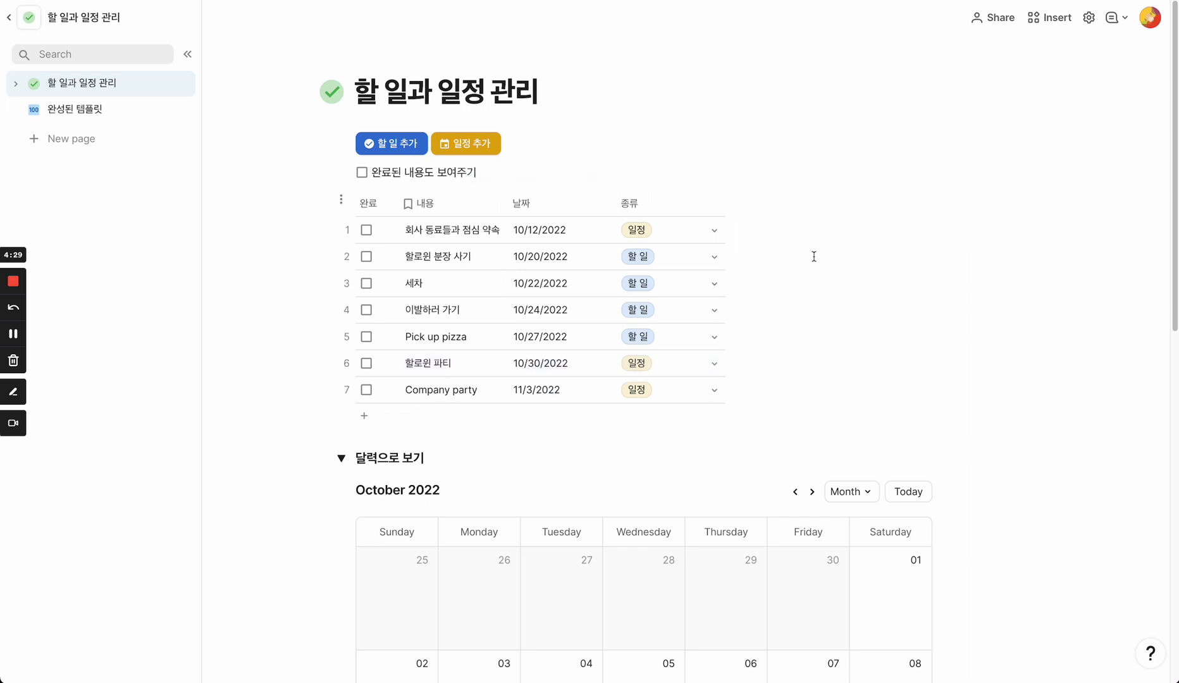